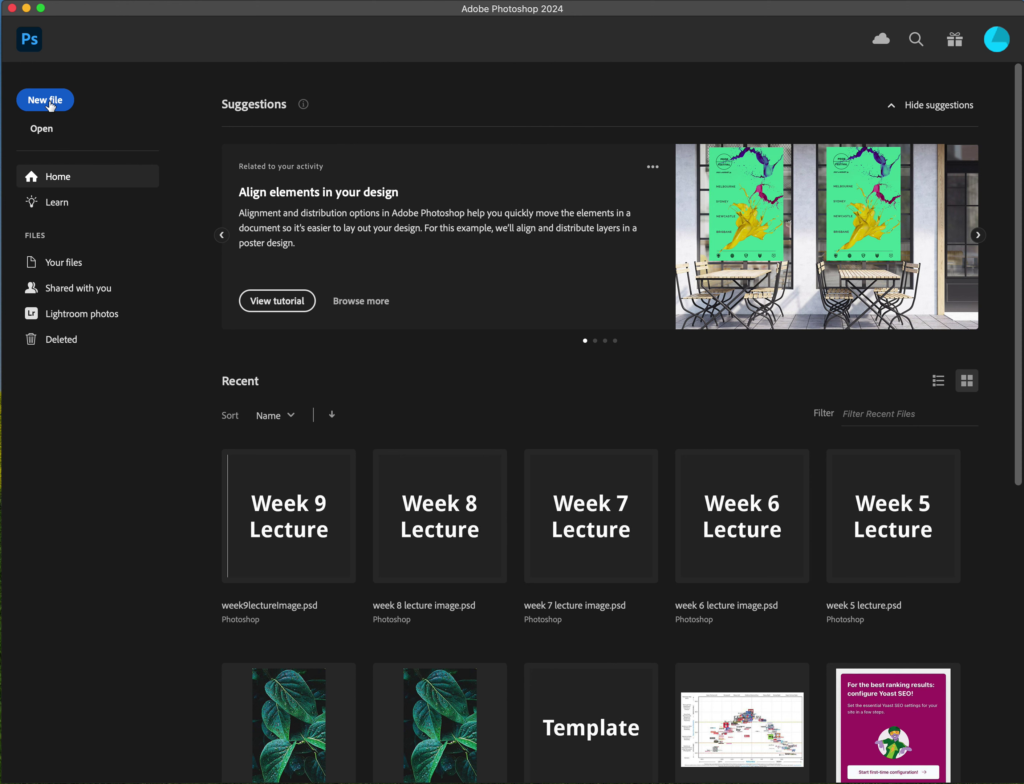
- Start a new document and browse the Photo, Print and Art & Illustration presets, settling on the Web Most Common preset
{"action": "left_click", "coordinate": [45, 99]}
{"action": "left_click_drag", "start_coordinate": [692, 212], "coordinate": [457, 141]}
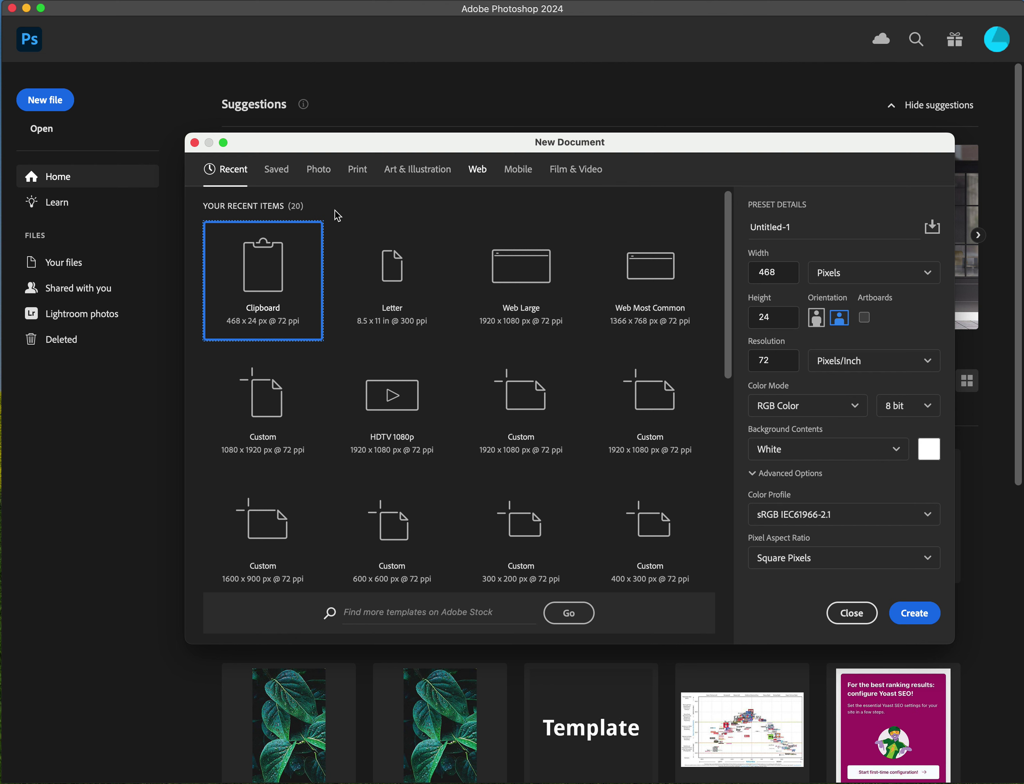
{"action": "left_click", "coordinate": [282, 177]}
{"action": "left_click", "coordinate": [322, 170]}
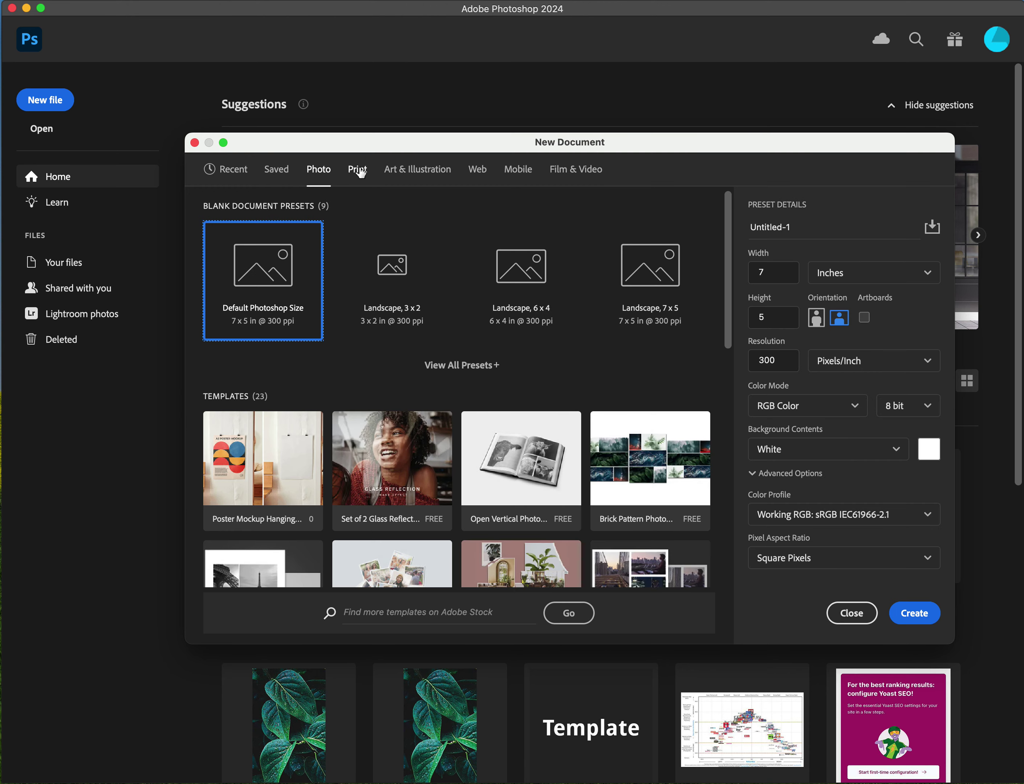
{"action": "left_click", "coordinate": [358, 170]}
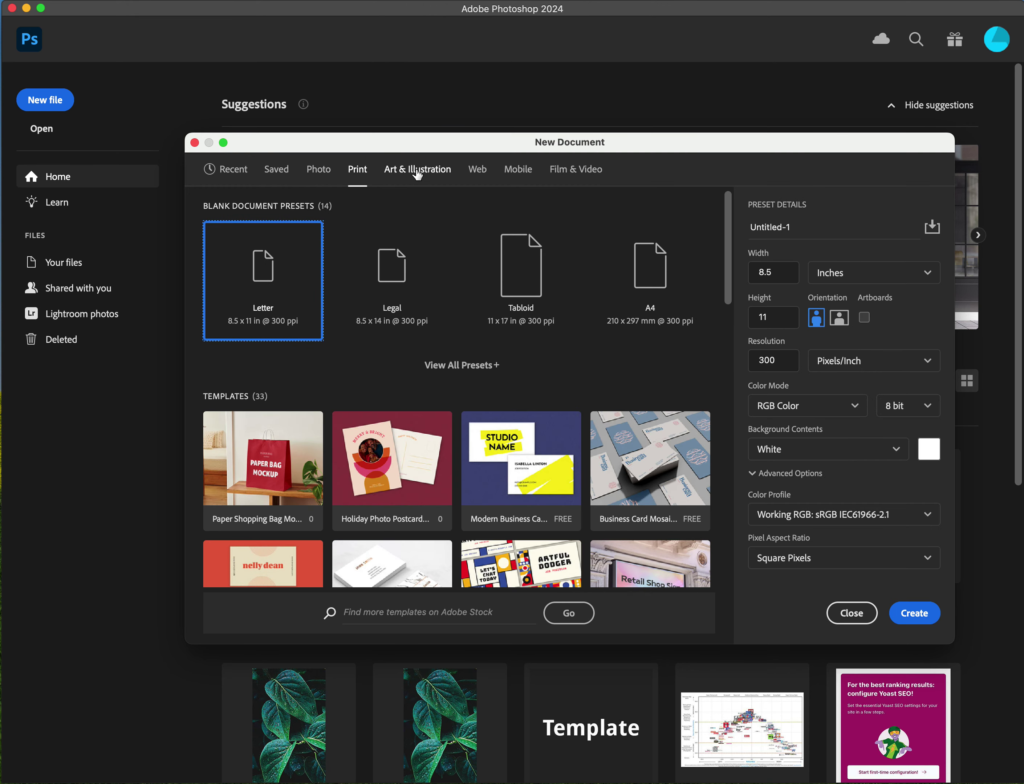
{"action": "left_click", "coordinate": [417, 175]}
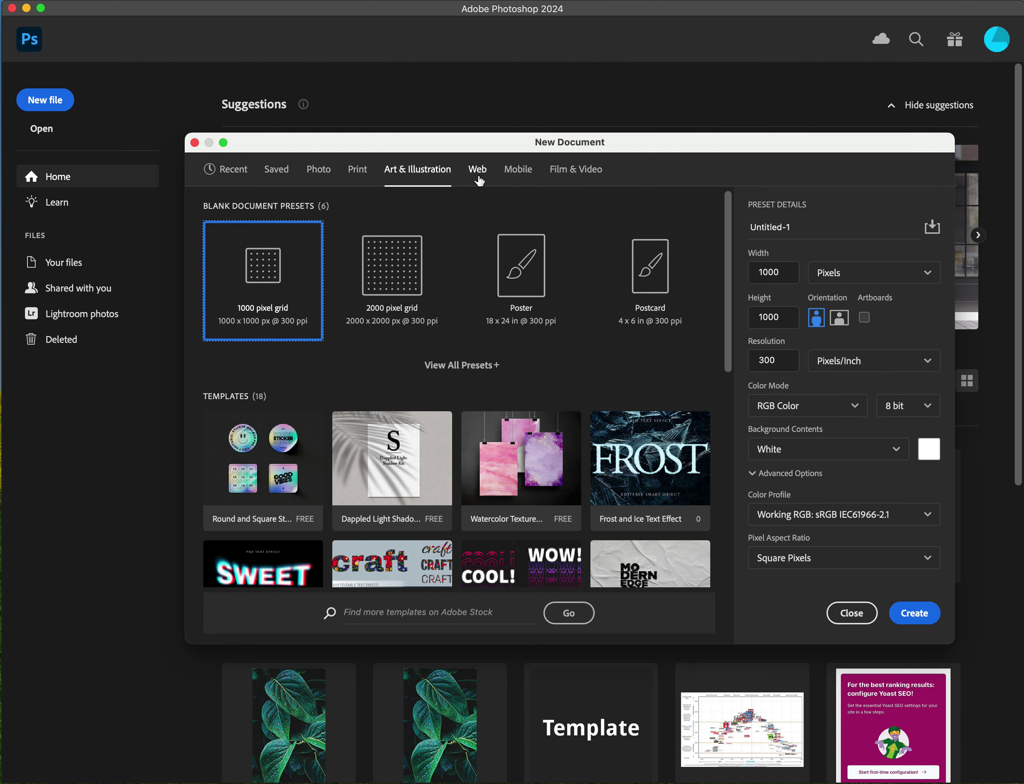
{"action": "left_click", "coordinate": [480, 173]}
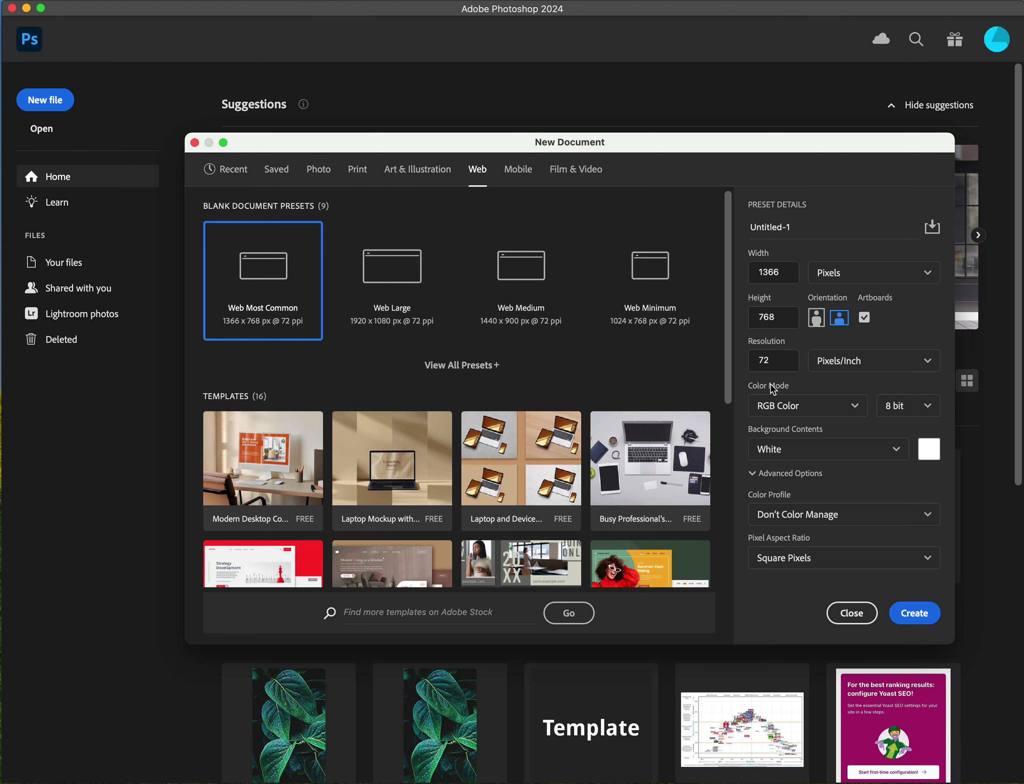
- Try portrait orientation for the new document and return it to landscape
{"action": "left_click", "coordinate": [817, 319]}
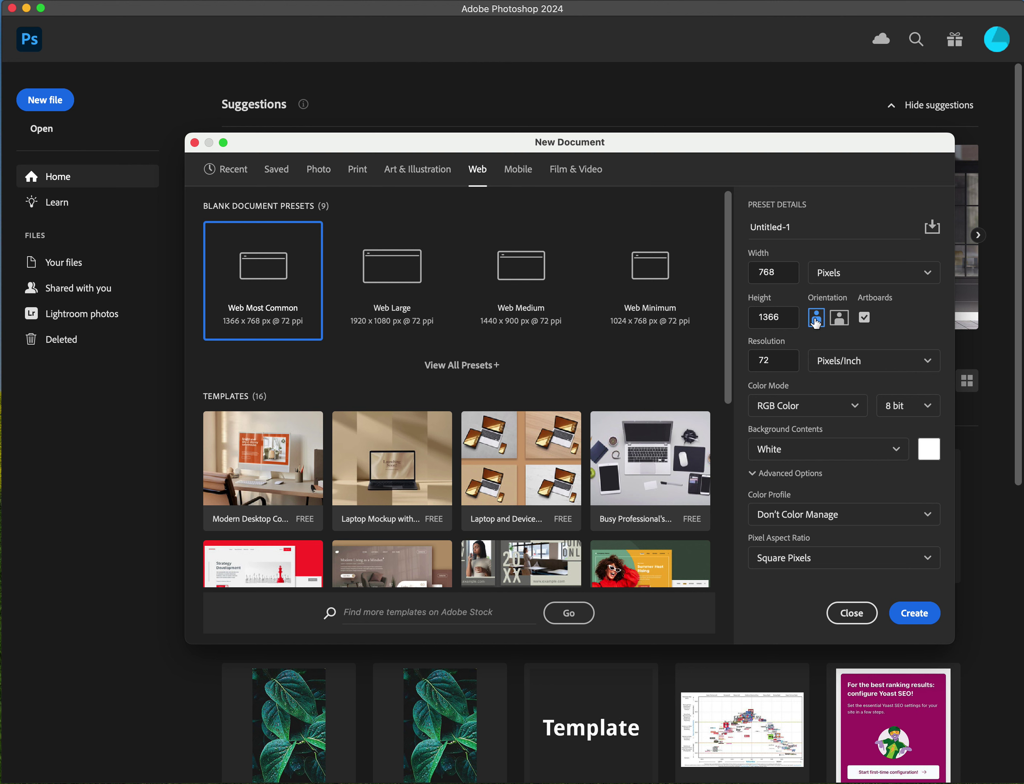
{"action": "left_click", "coordinate": [840, 321]}
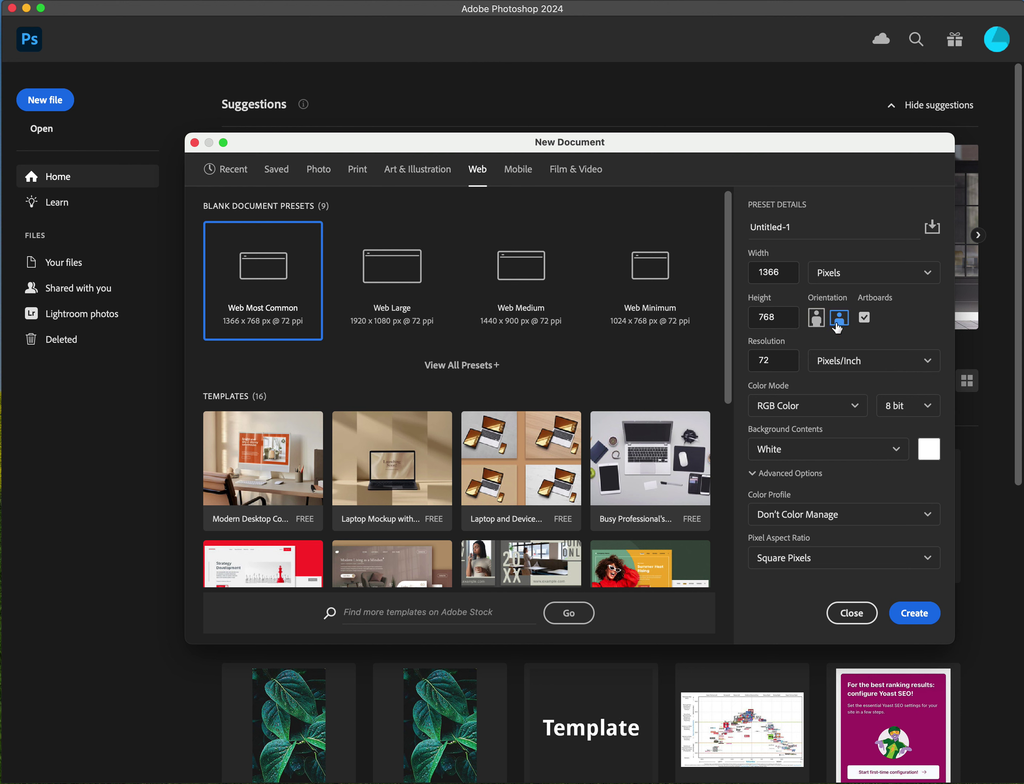
{"action": "left_click", "coordinate": [816, 324]}
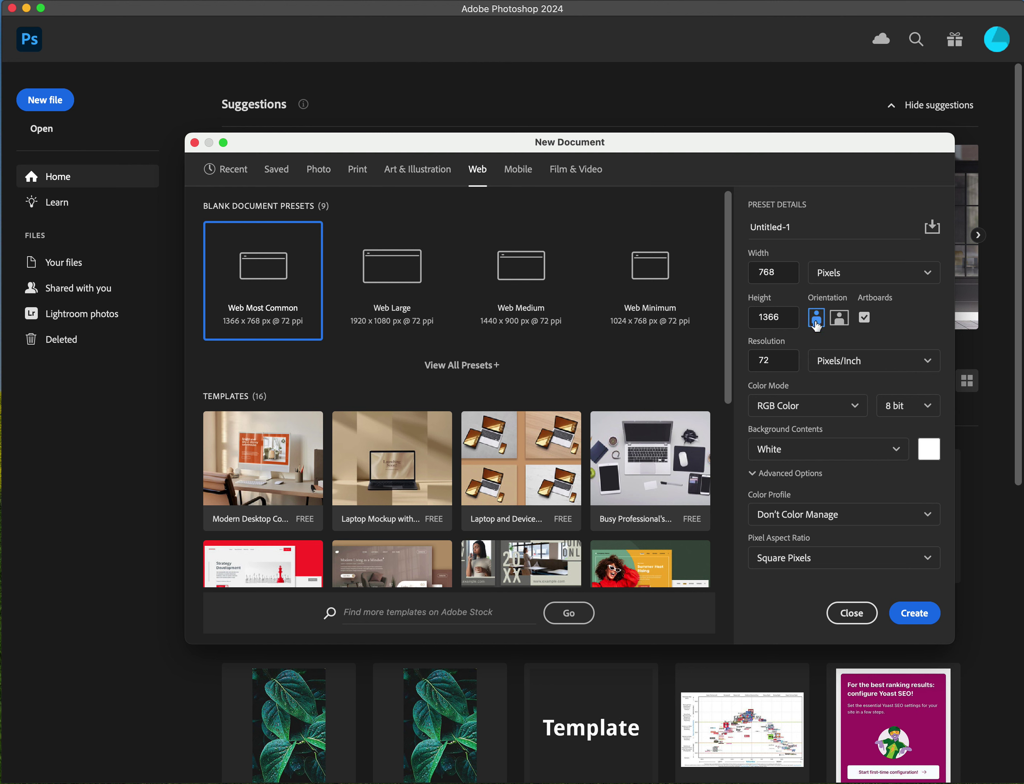
{"action": "left_click", "coordinate": [839, 328]}
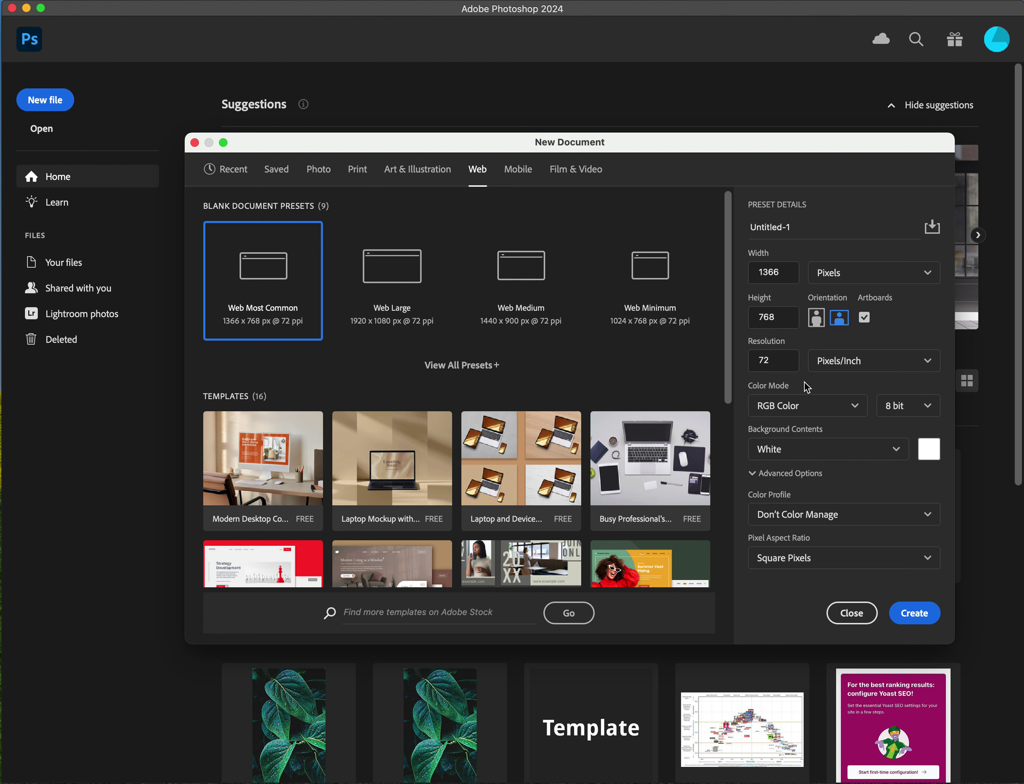
- Check the color mode, background contents and color profile options, and create the 1366 x 768 px web document with its existing settings
{"action": "left_click", "coordinate": [792, 412]}
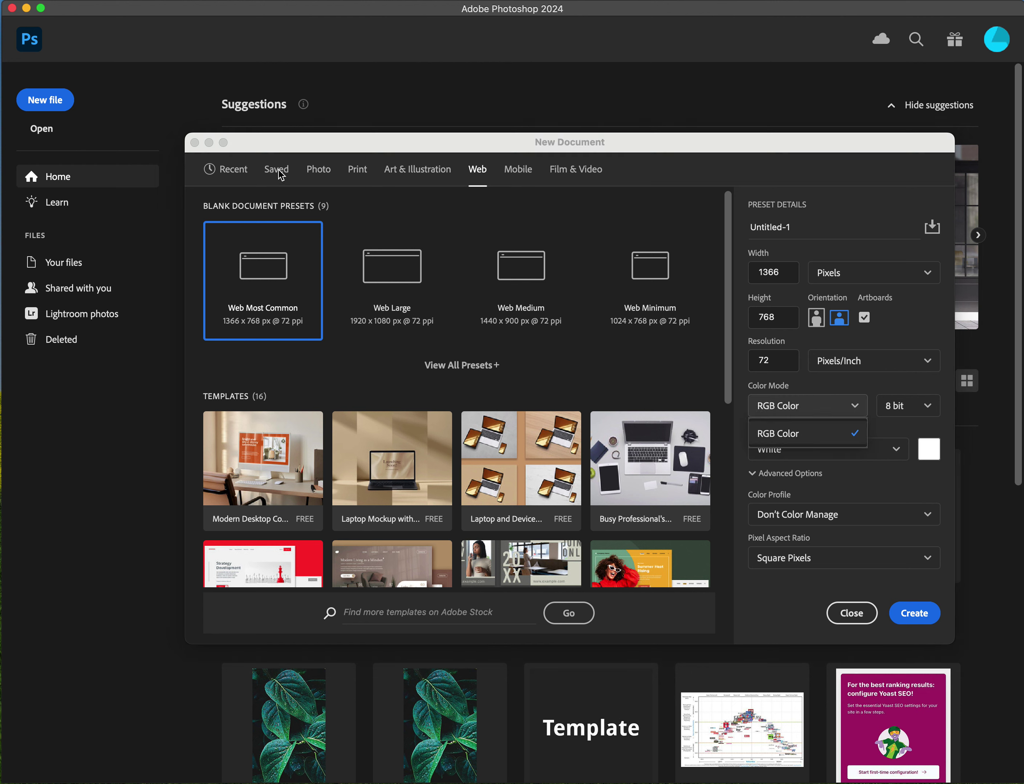
{"action": "left_click", "coordinate": [804, 391]}
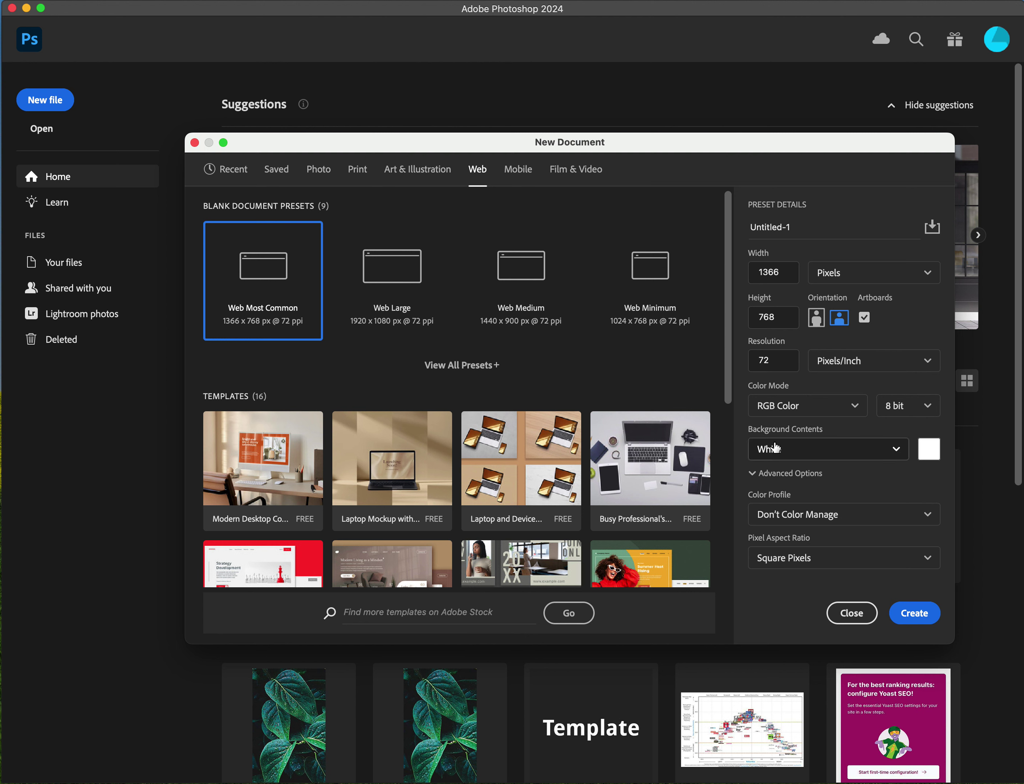
{"action": "left_click", "coordinate": [830, 456]}
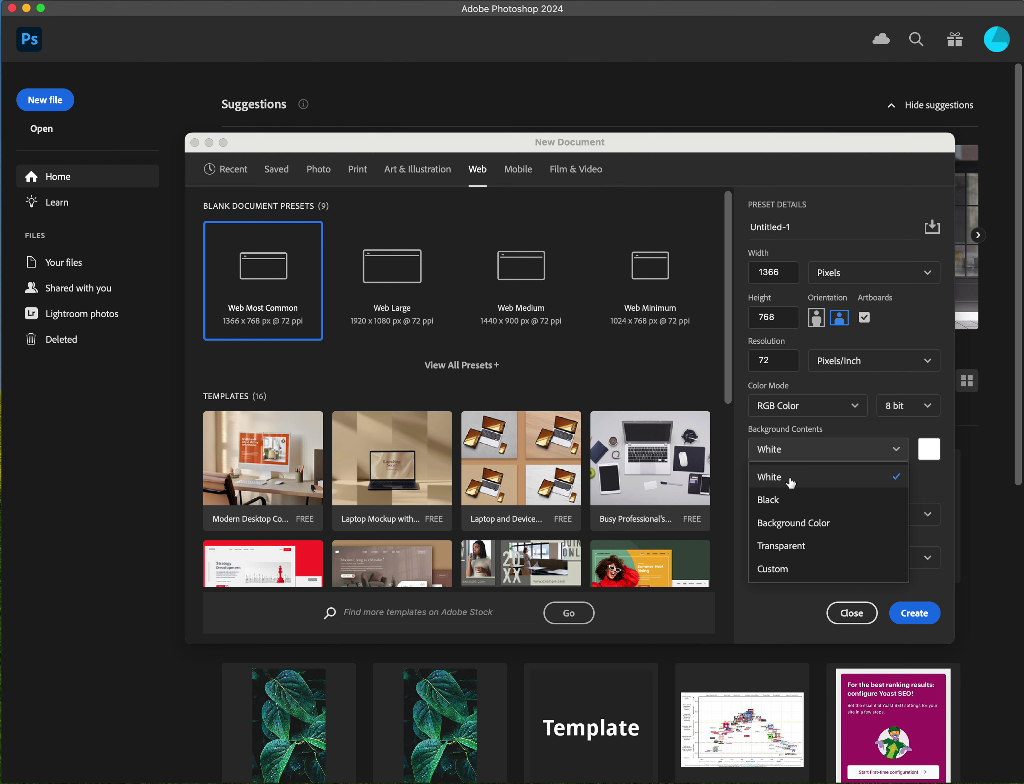
{"action": "left_click", "coordinate": [738, 438]}
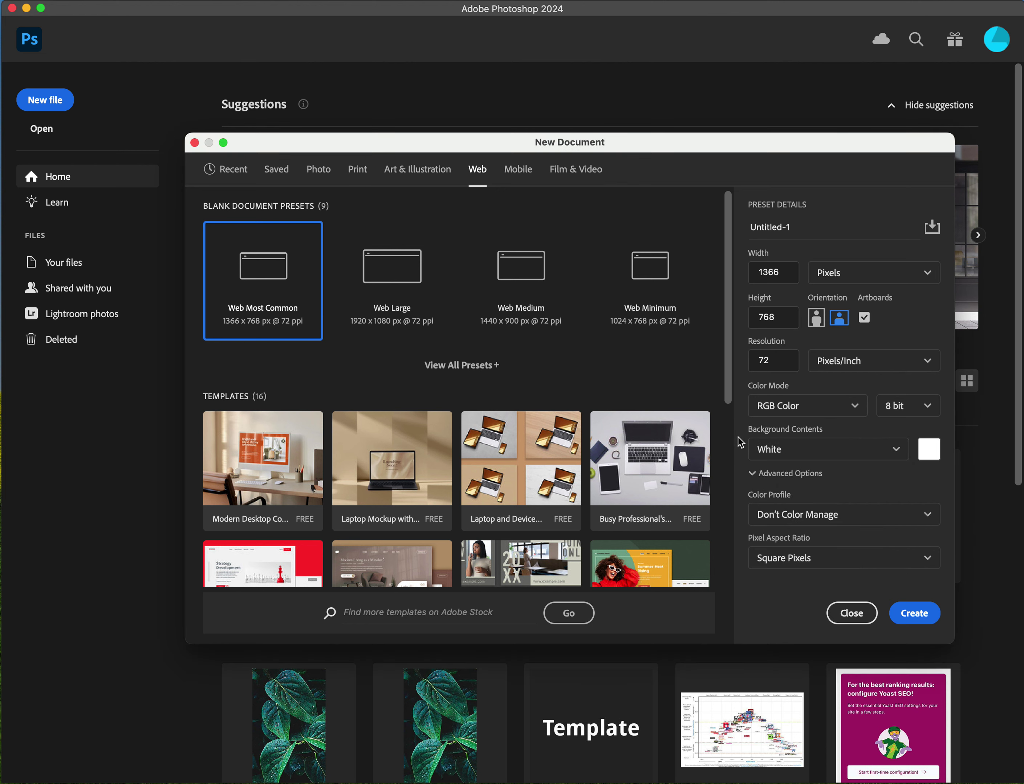
{"action": "left_click", "coordinate": [811, 516]}
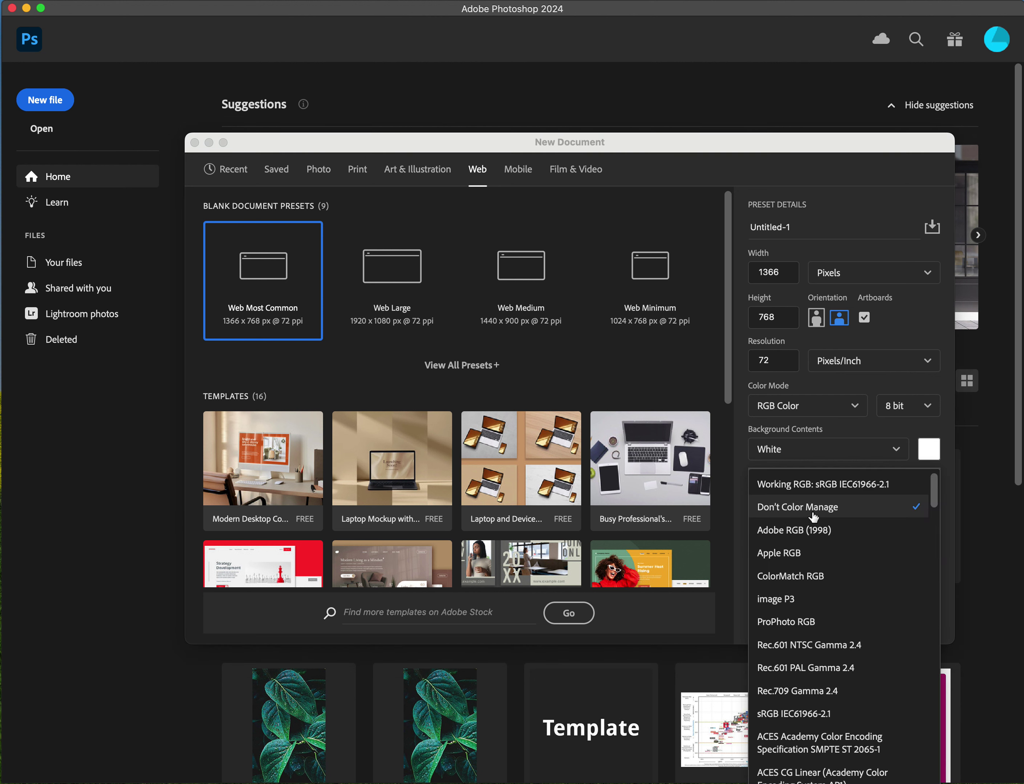
{"action": "left_click", "coordinate": [739, 480]}
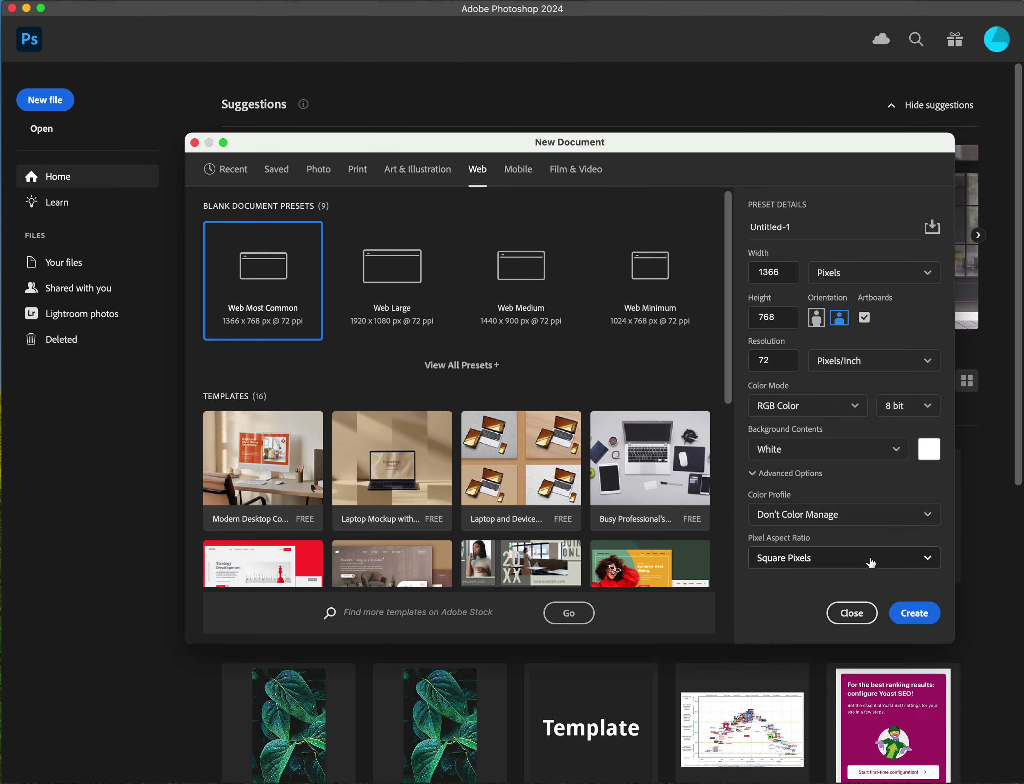
{"action": "left_click", "coordinate": [913, 619]}
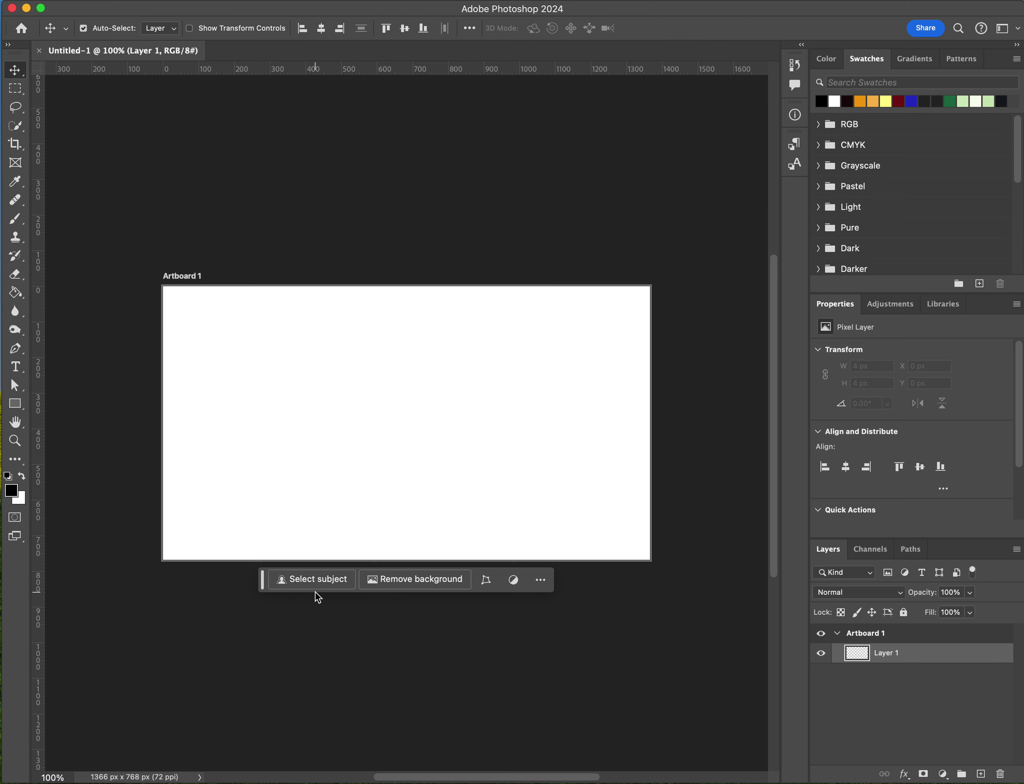
- Set the document zoom to 125% and zoom in further to 200%
{"action": "left_click", "coordinate": [58, 777]}
{"action": "type", "text": "125"}
{"action": "key", "text": "Return"}
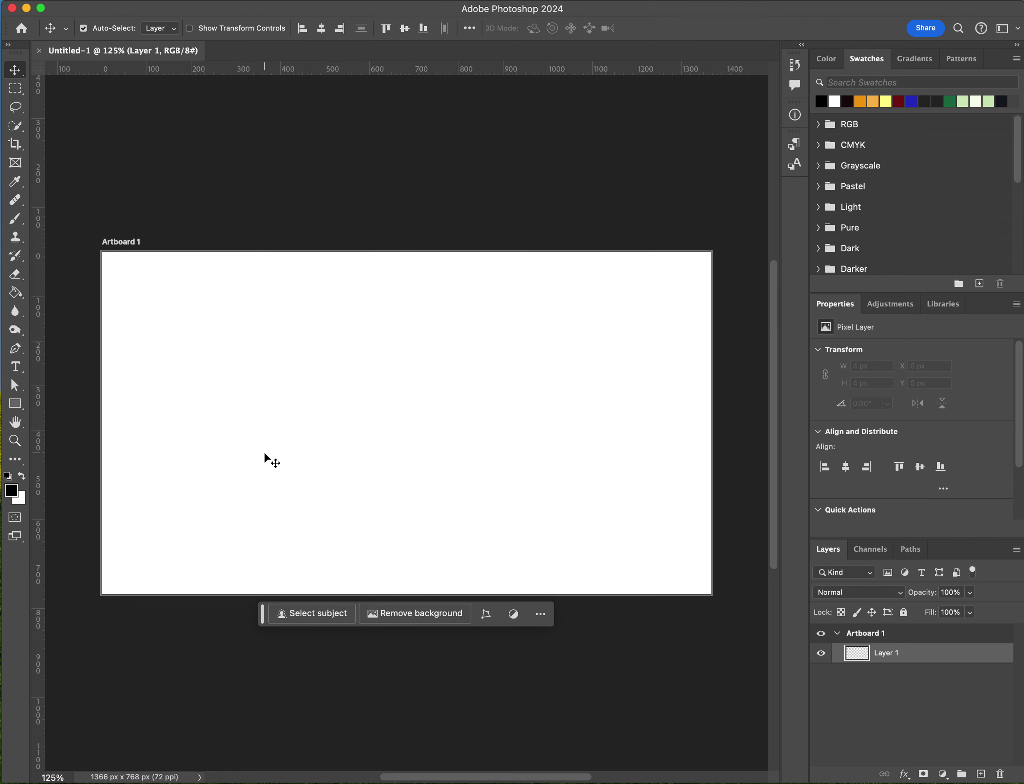
{"action": "key", "text": "super+equal"}
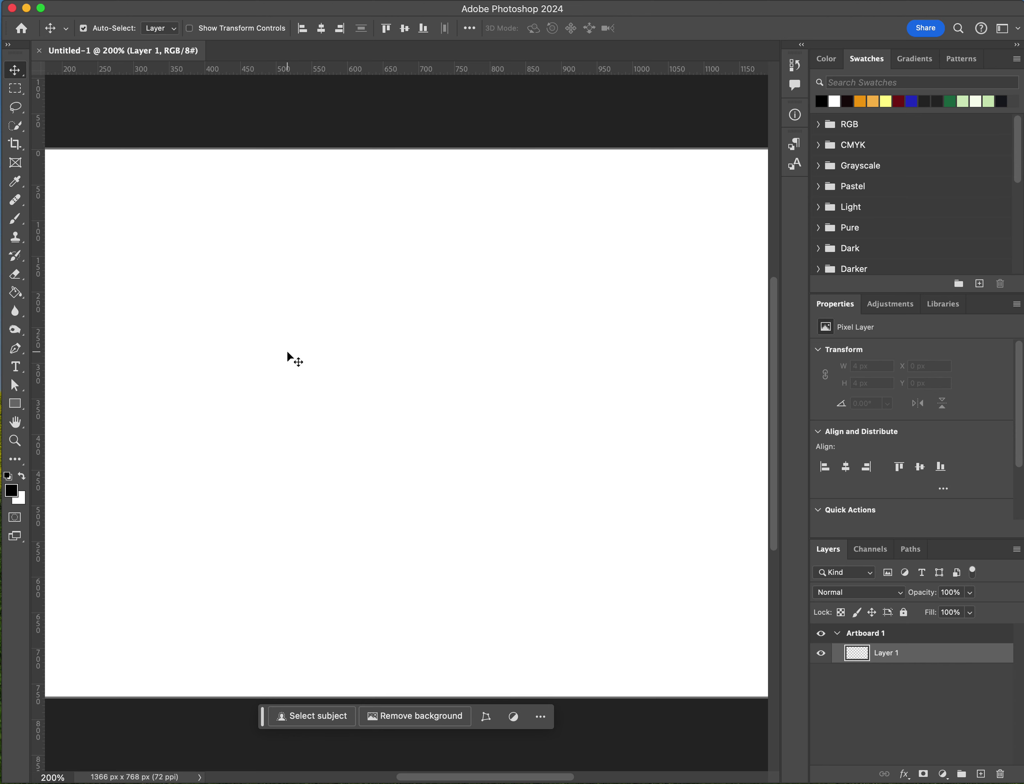
- Pan the enlarged canvas to bring the artboard's upper-left corner into view
{"action": "key", "text": "space"}
{"action": "left_click_drag", "start_coordinate": [155, 359], "coordinate": [388, 392]}
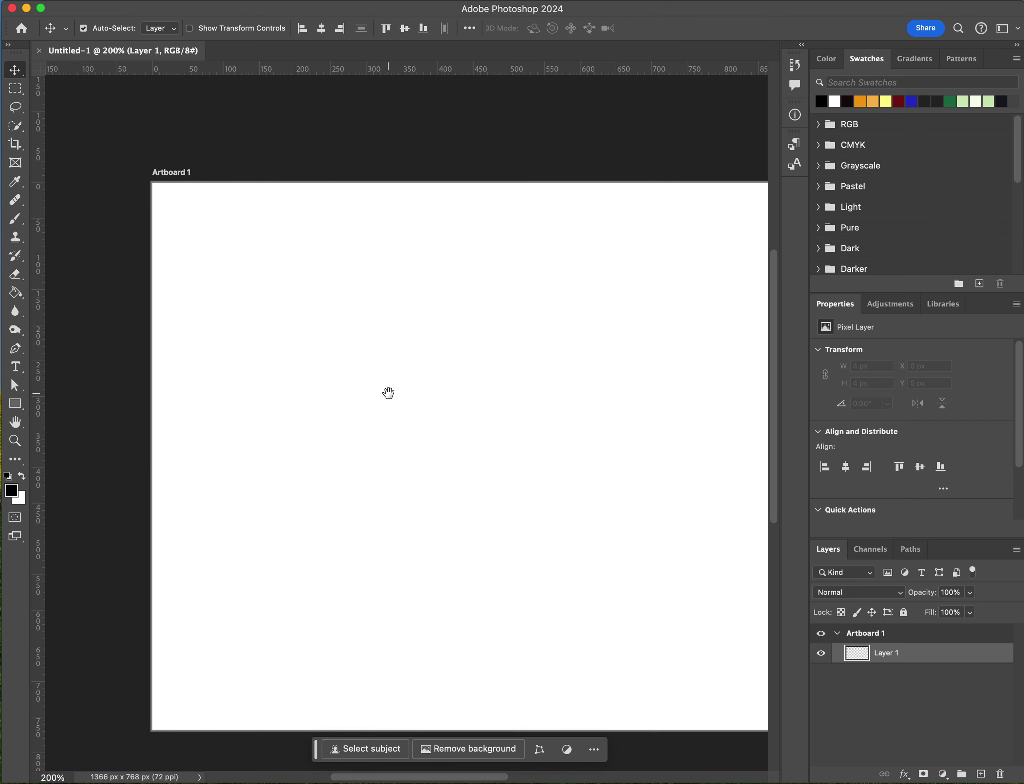
{"action": "left_click_drag", "start_coordinate": [389, 392], "coordinate": [305, 332]}
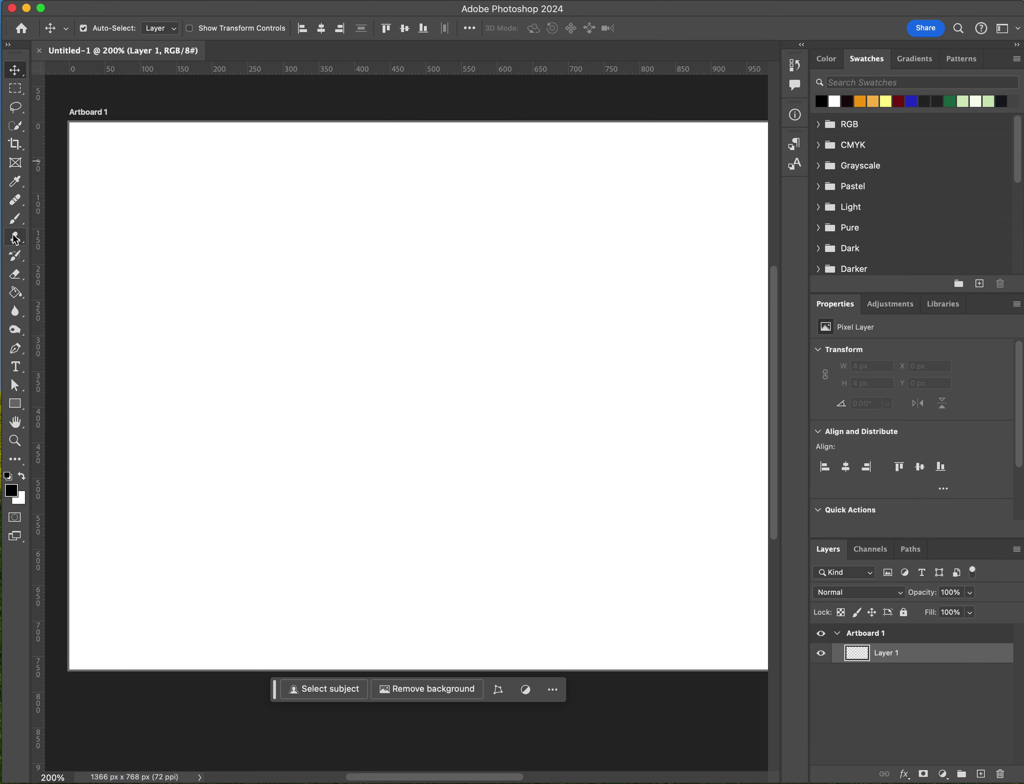
- Activate the Healing Brush tool and look through the other tools grouped with it
{"action": "left_click", "coordinate": [23, 202]}
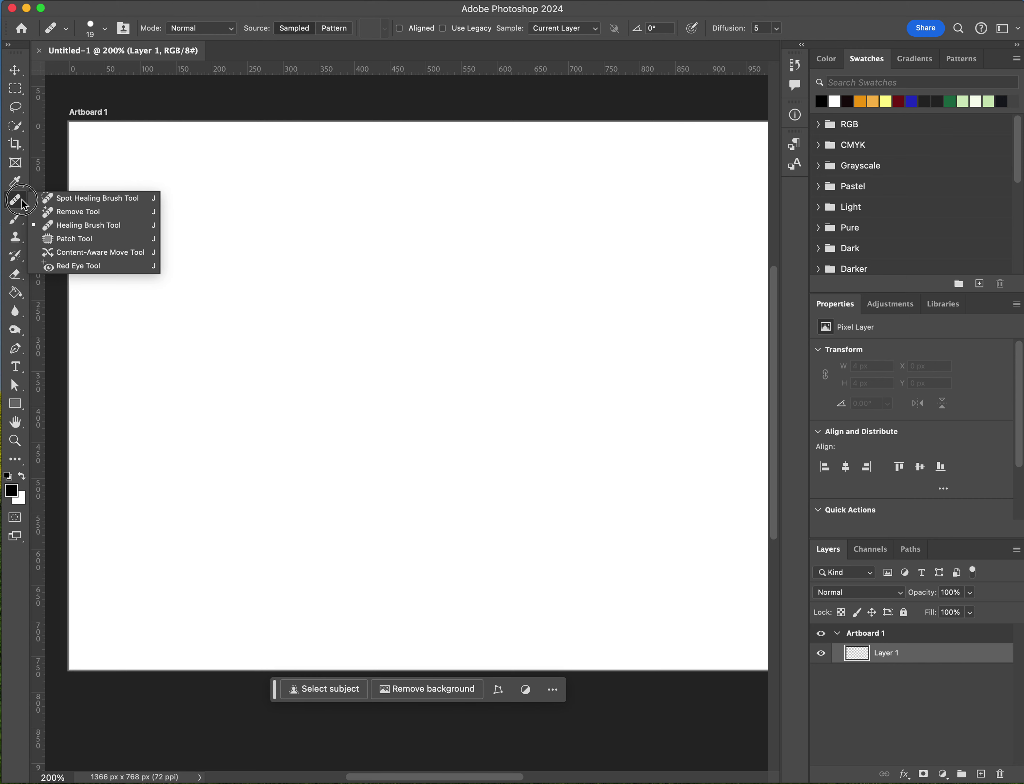
{"action": "left_click", "coordinate": [24, 203]}
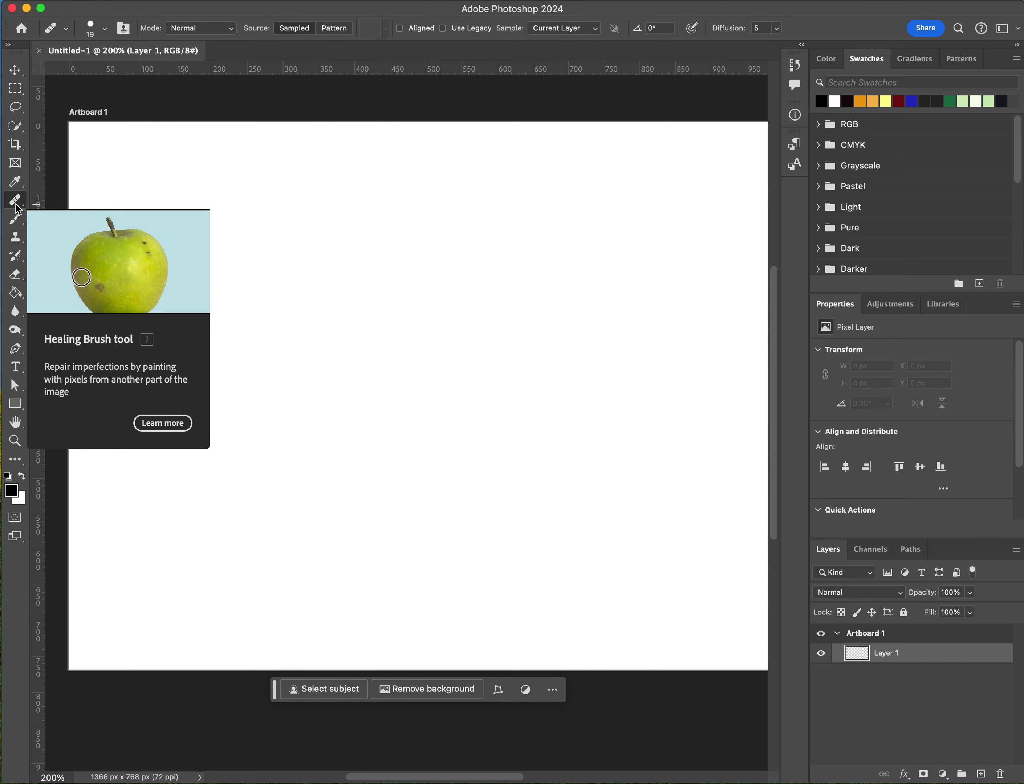
{"action": "left_click", "coordinate": [15, 203]}
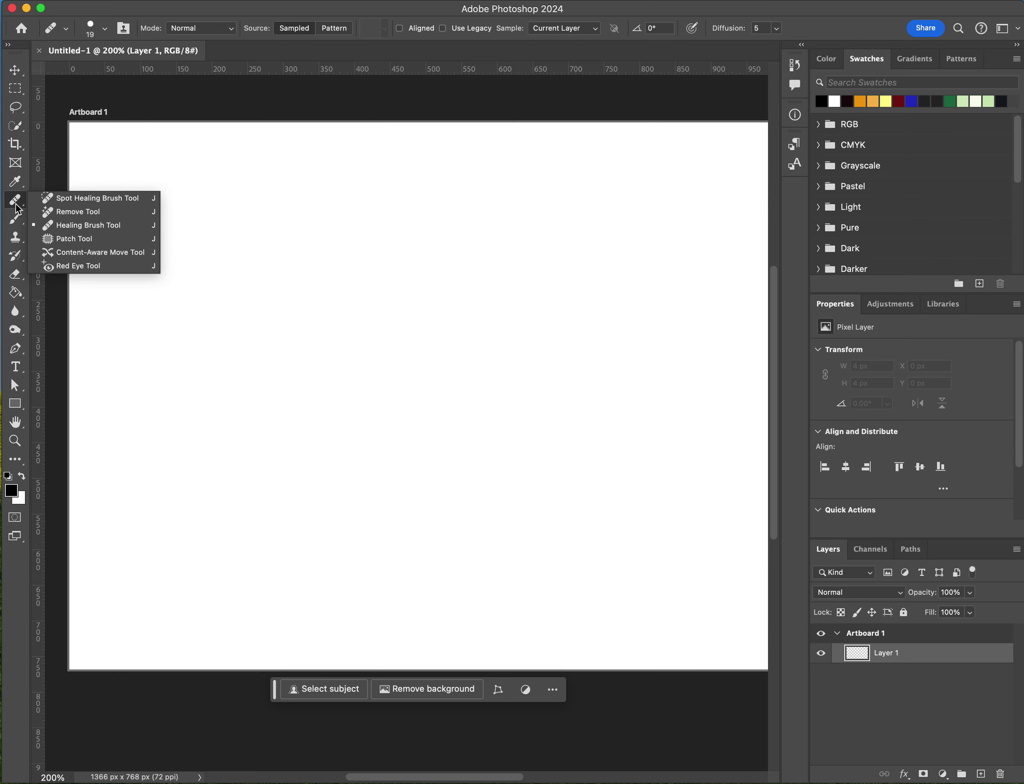
{"action": "left_click", "coordinate": [16, 208]}
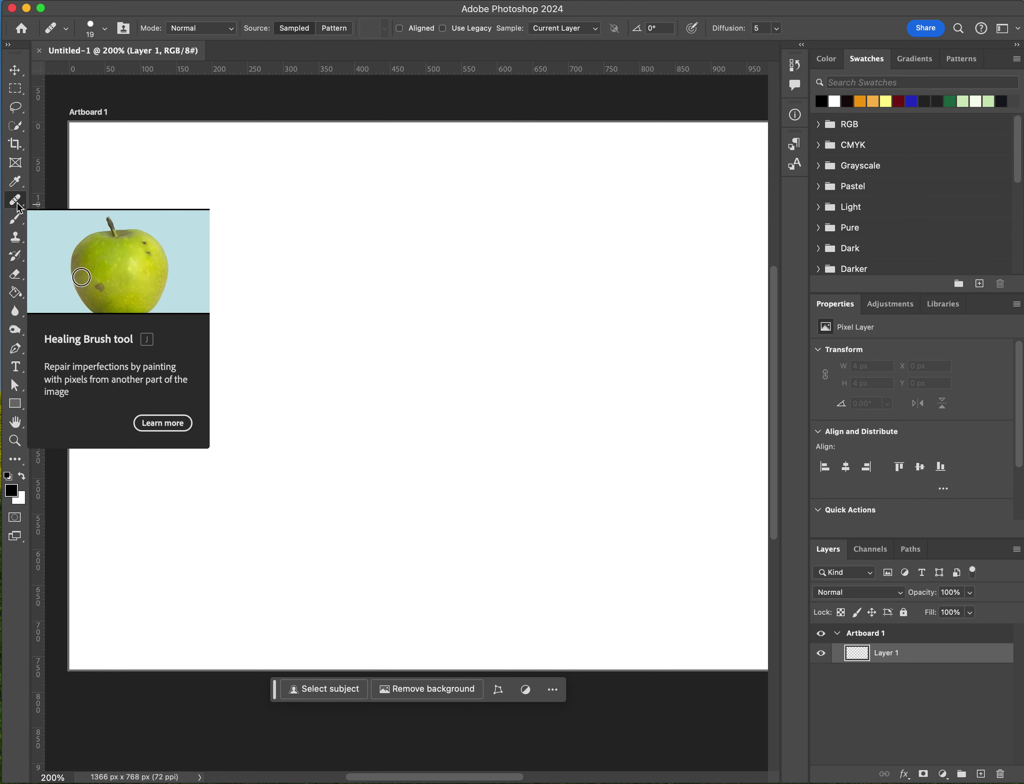
- Examine the full list of tools and their shortcuts in the toolbar customization settings, and cancel without changing anything
{"action": "left_click", "coordinate": [16, 462]}
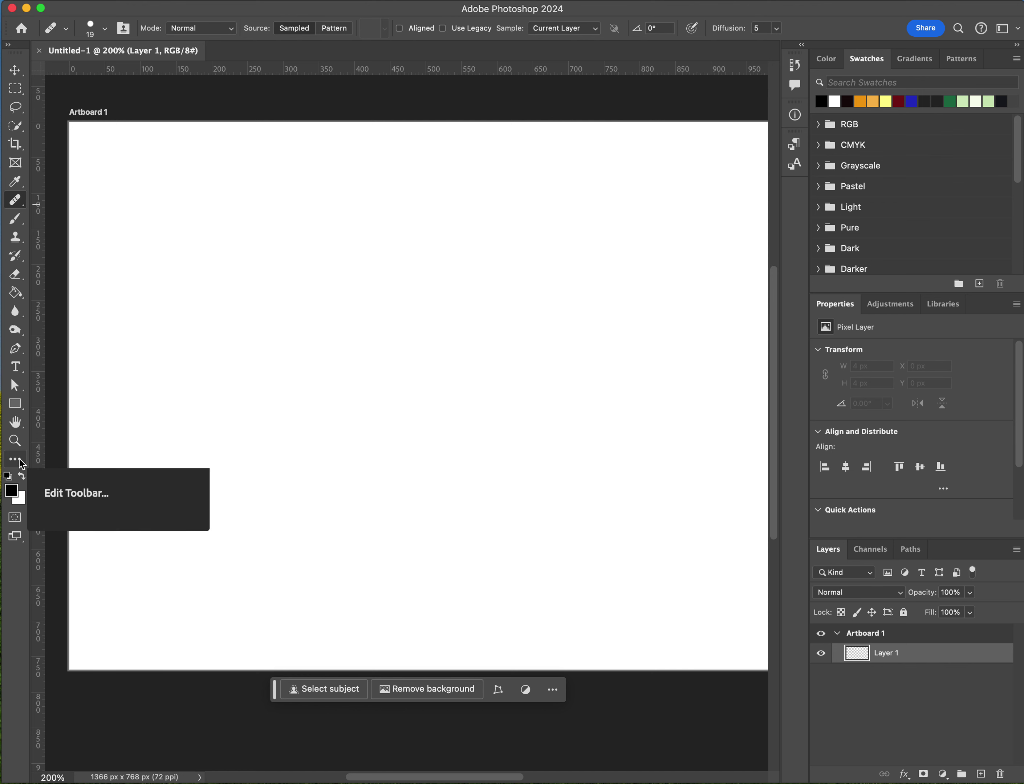
{"action": "left_click", "coordinate": [19, 461]}
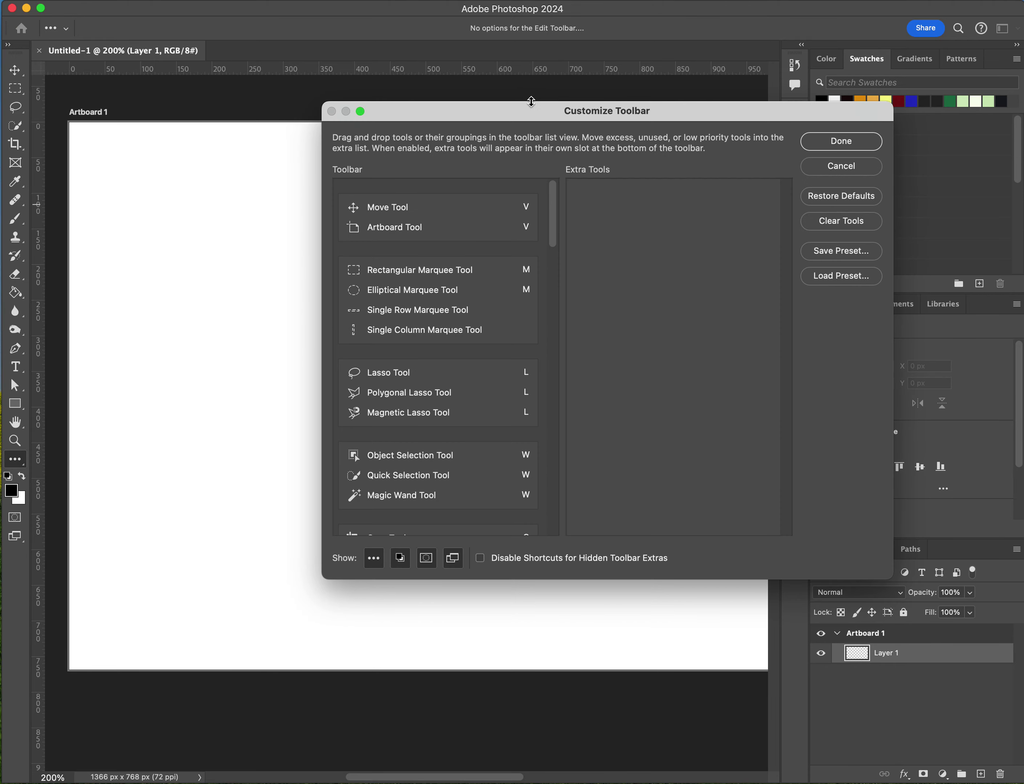
{"action": "left_click_drag", "start_coordinate": [519, 117], "coordinate": [349, 121]}
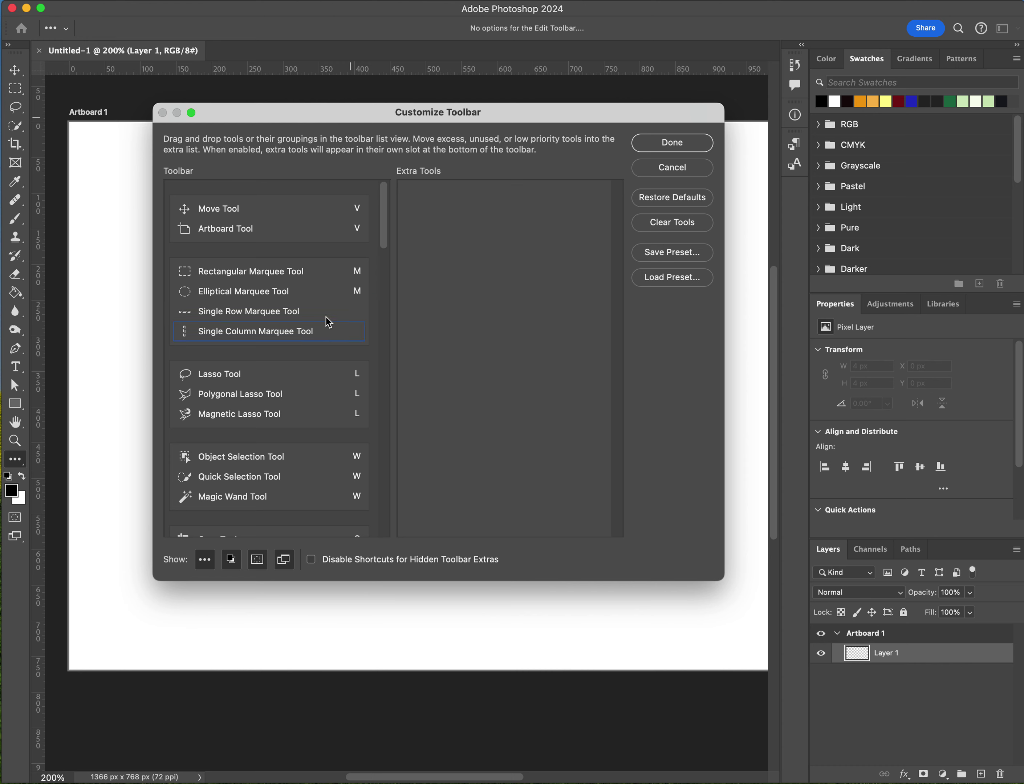
{"action": "scroll", "coordinate": [307, 316], "scroll_direction": "down", "scroll_amount": 15}
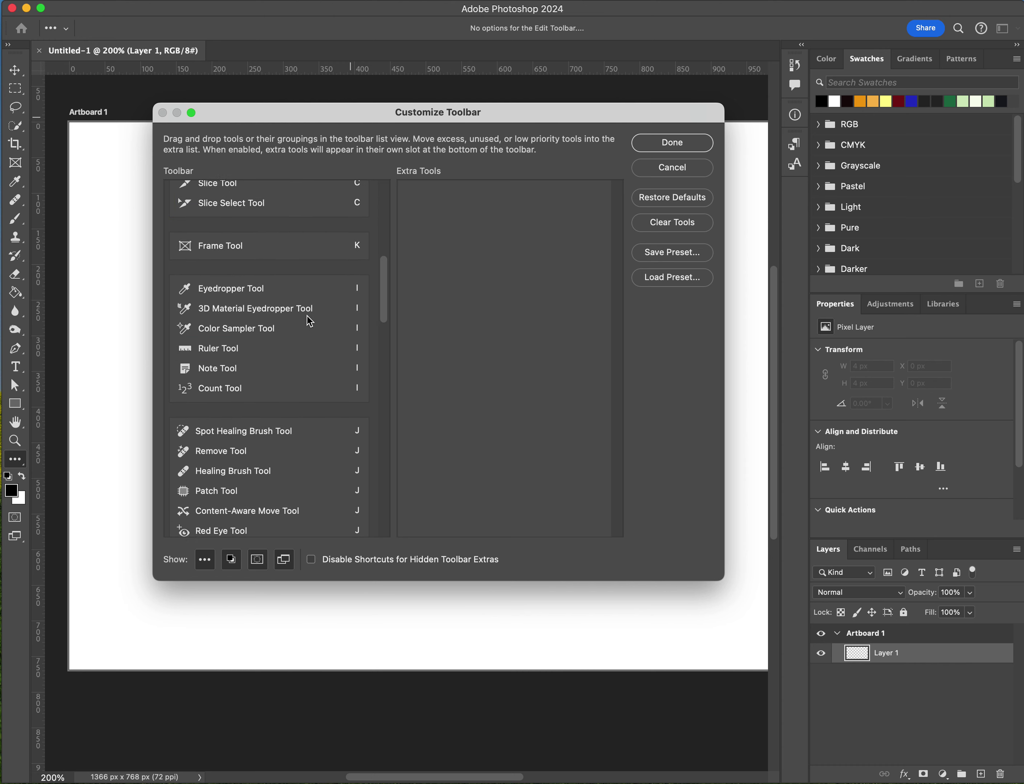
{"action": "scroll", "coordinate": [307, 316], "scroll_direction": "down", "scroll_amount": 15}
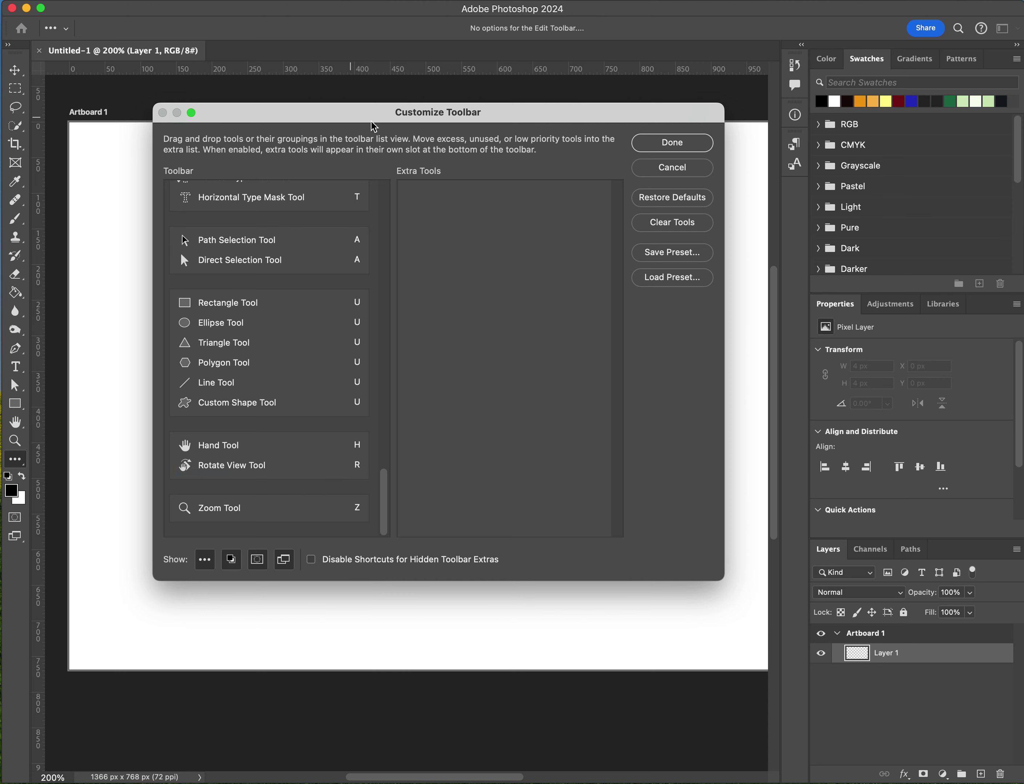
{"action": "scroll", "coordinate": [242, 345], "scroll_direction": "up", "scroll_amount": 10}
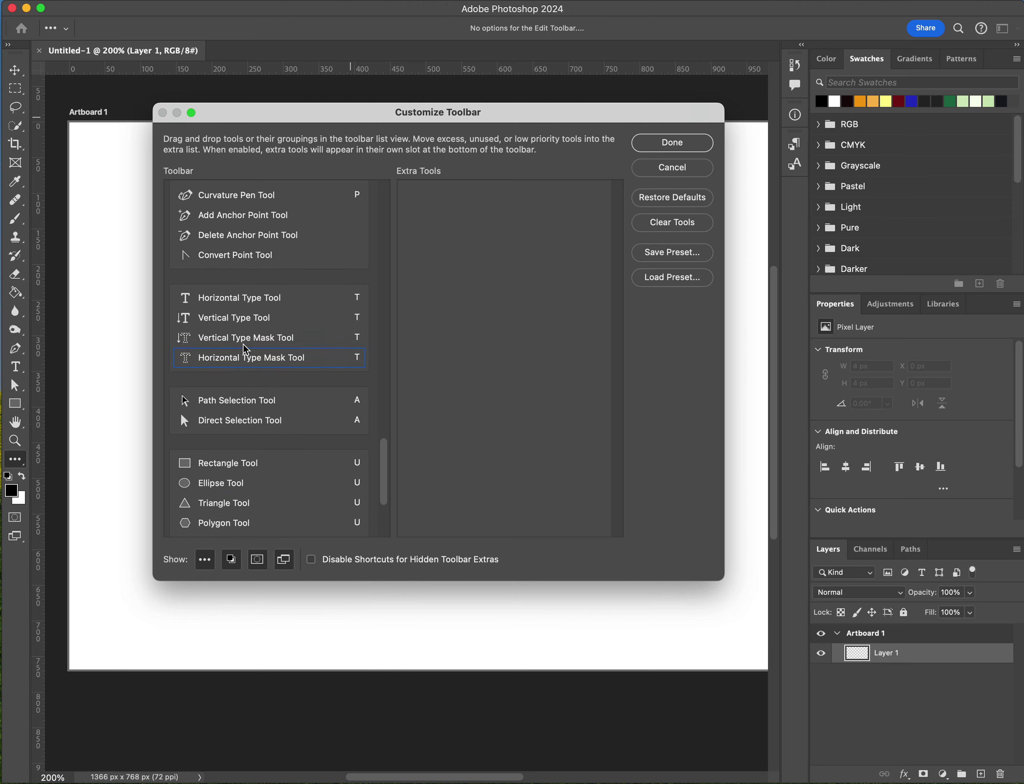
{"action": "scroll", "coordinate": [243, 345], "scroll_direction": "up", "scroll_amount": 15}
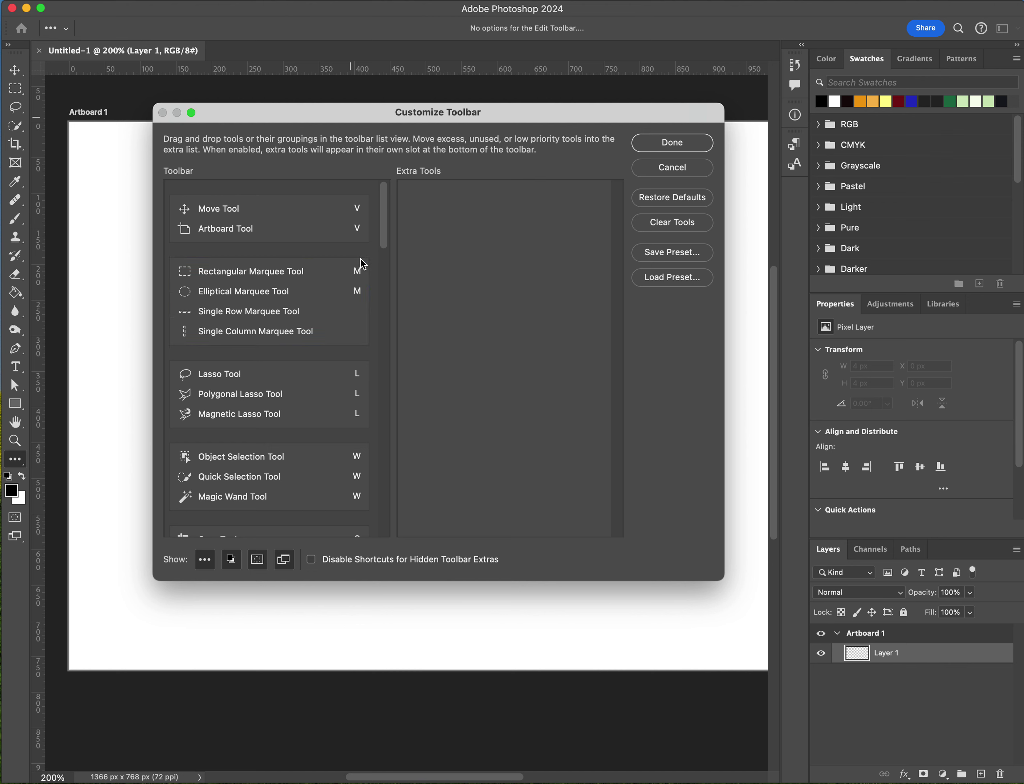
{"action": "scroll", "coordinate": [359, 299], "scroll_direction": "down", "scroll_amount": 4}
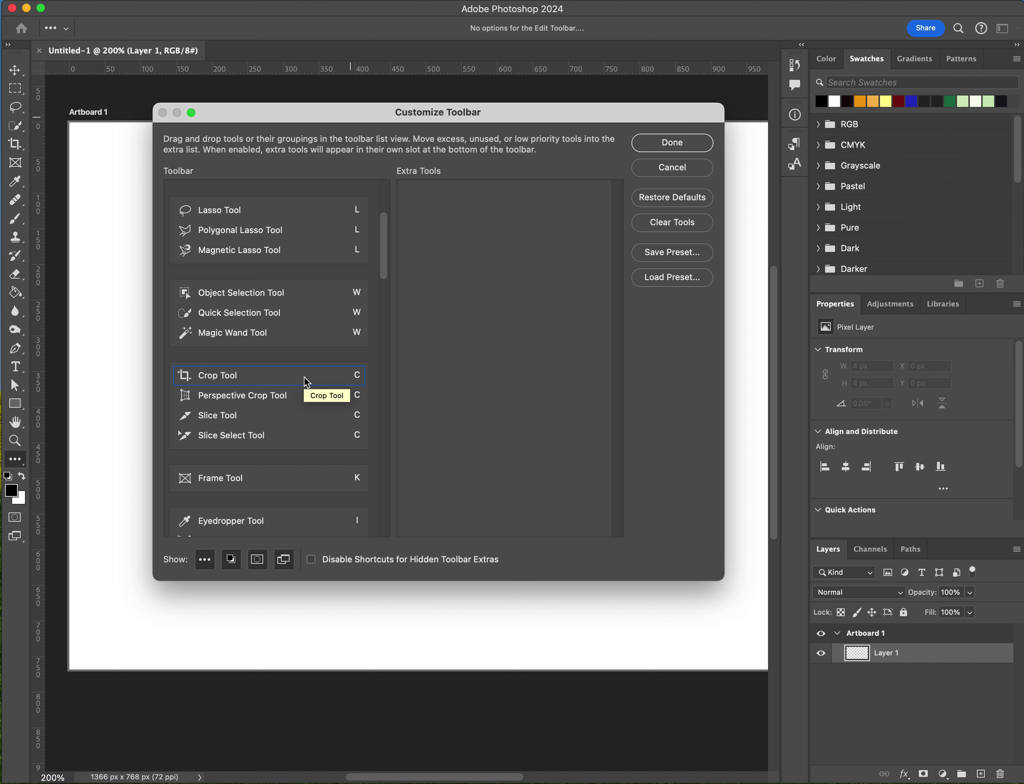
{"action": "left_click", "coordinate": [673, 169]}
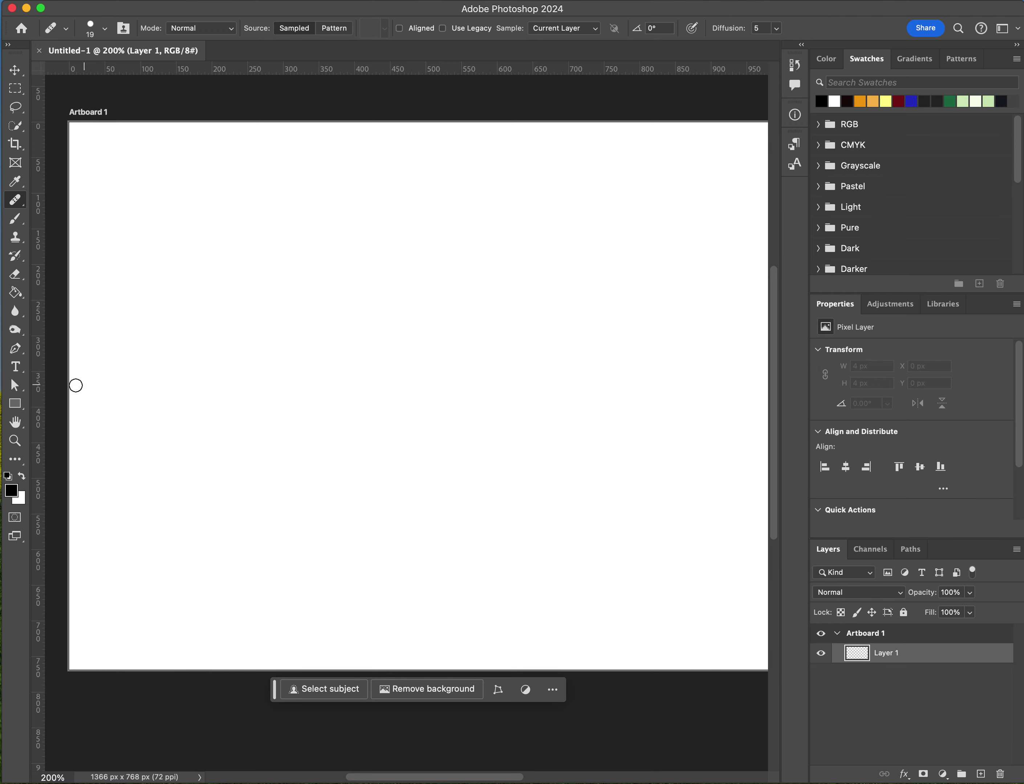
- Activate the Zoom tool, switch to the Hand tool and pan the artboard slightly up and to the right
{"action": "left_click", "coordinate": [15, 440]}
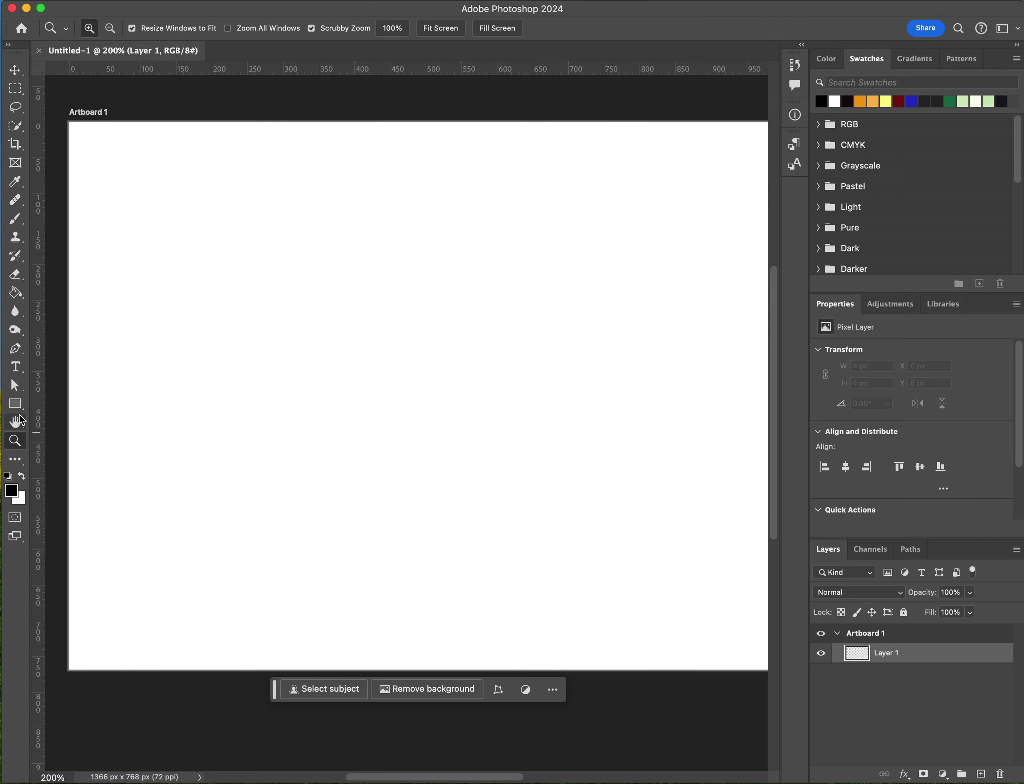
{"action": "left_click", "coordinate": [16, 426]}
{"action": "left_click_drag", "start_coordinate": [235, 212], "coordinate": [220, 185]}
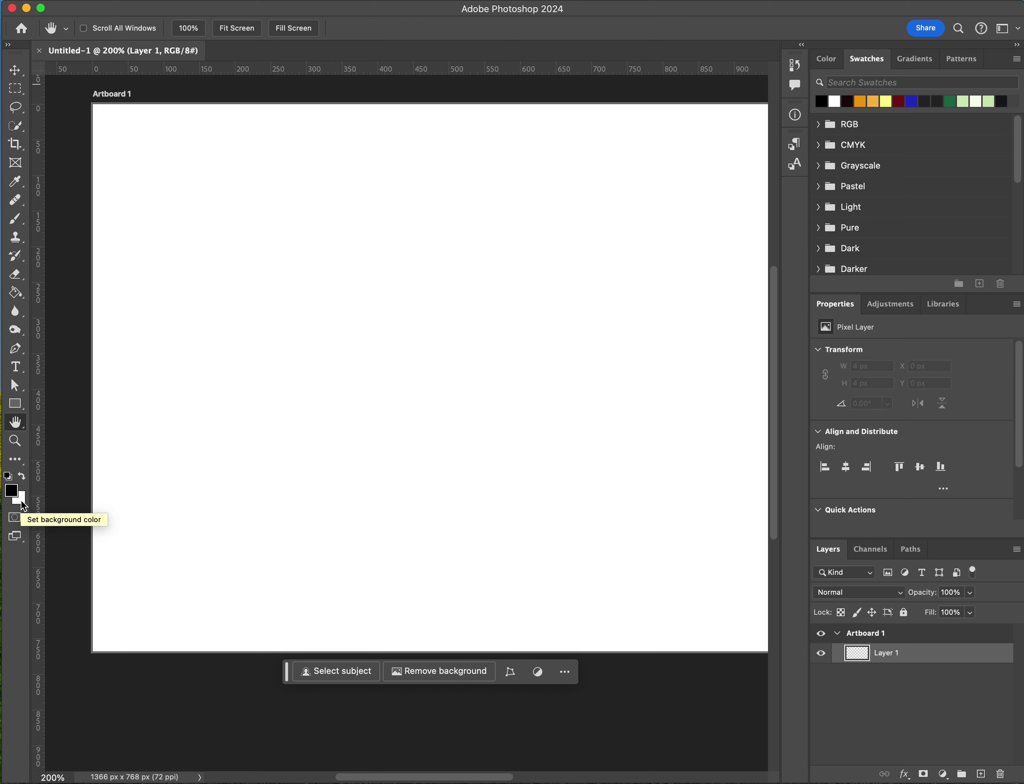
- Swap the foreground and background colors back and forth several times
{"action": "left_click", "coordinate": [21, 478]}
{"action": "left_click", "coordinate": [21, 478]}
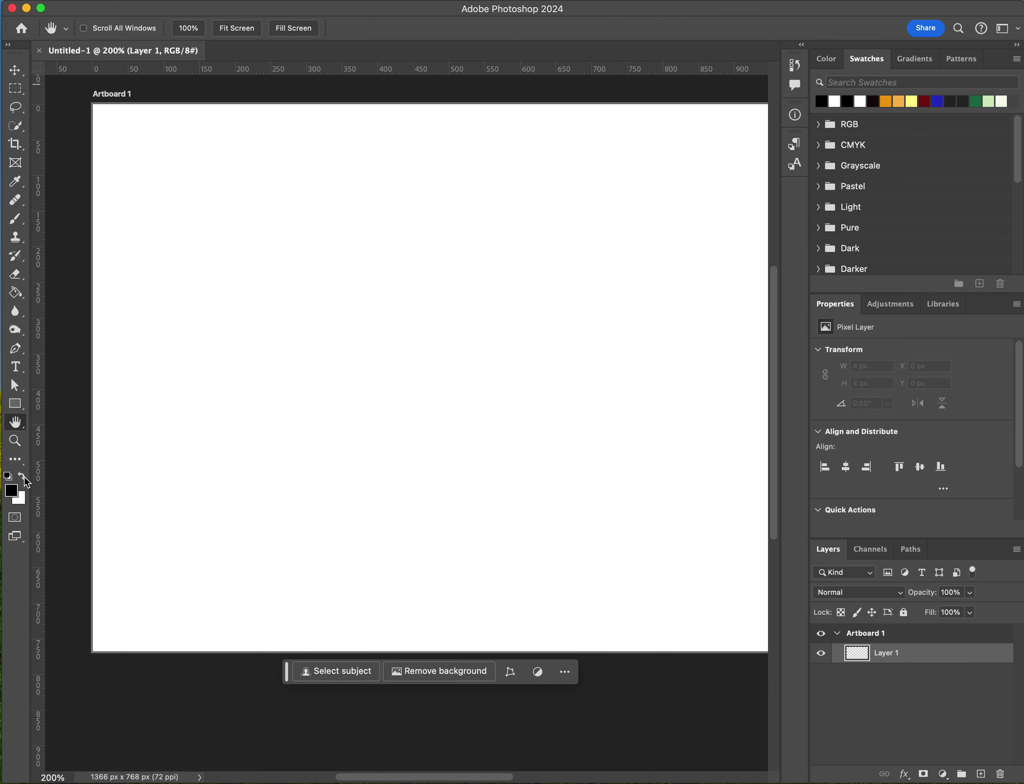
{"action": "left_click", "coordinate": [21, 478]}
{"action": "left_click", "coordinate": [21, 478]}
{"action": "left_click", "coordinate": [21, 478]}
{"action": "left_click", "coordinate": [21, 479]}
- Try several recent swatches as foreground and background colors, and reset both to the default black and white
{"action": "left_click", "coordinate": [934, 101]}
{"action": "left_click", "coordinate": [926, 103]}
{"action": "left_click", "coordinate": [912, 102]}
{"action": "key", "text": "x"}
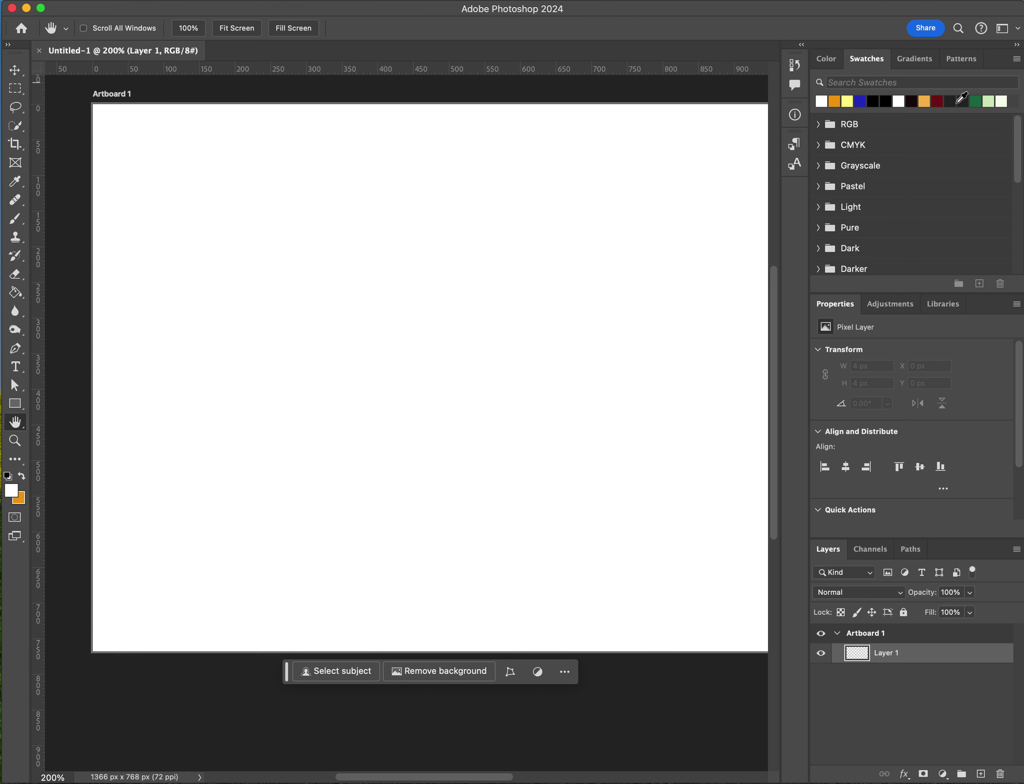
{"action": "left_click", "coordinate": [944, 101]}
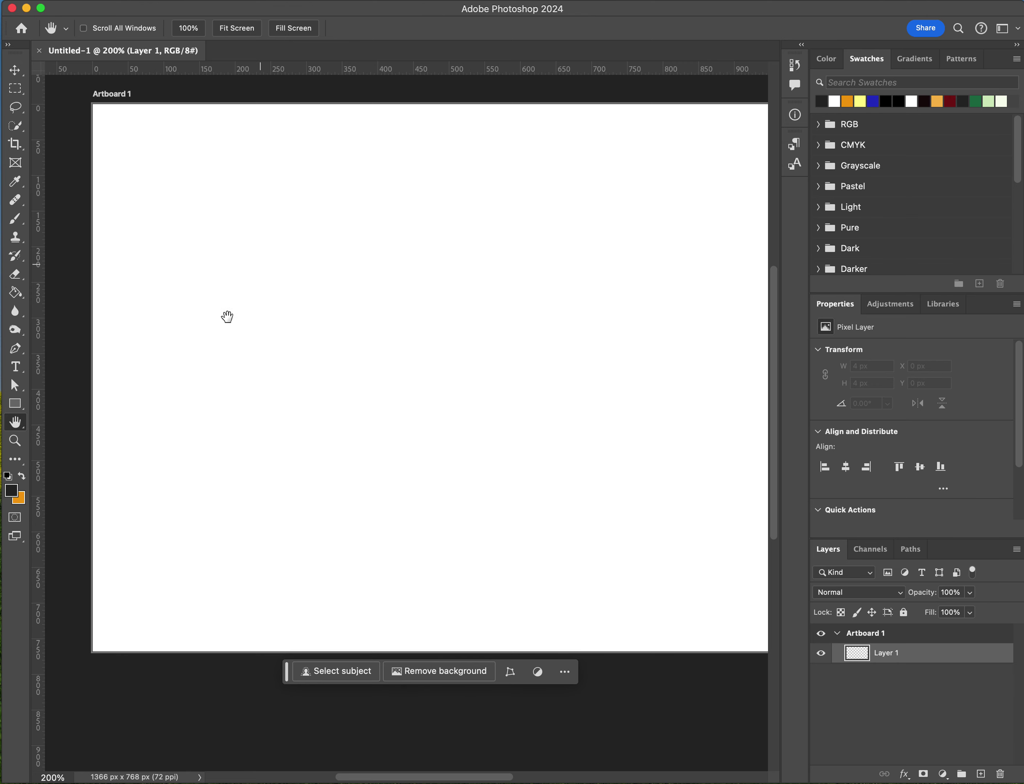
{"action": "left_click", "coordinate": [8, 478]}
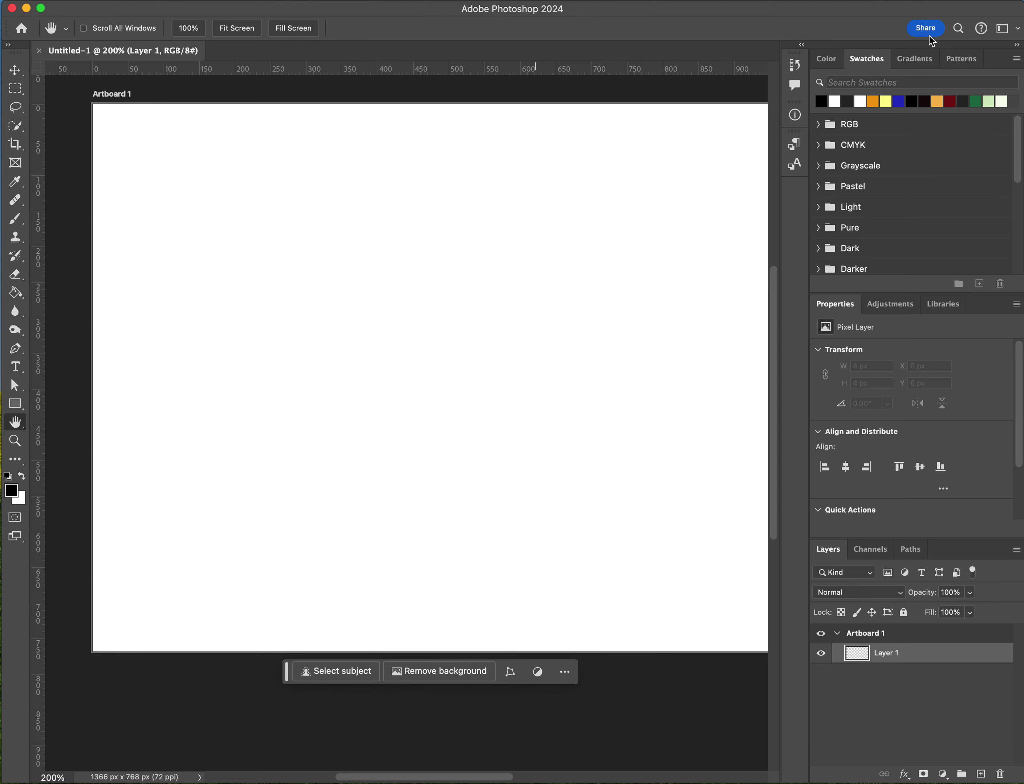
- Try different hues and shades in the color picker and set the foreground color to a bright mint green
{"action": "left_click", "coordinate": [827, 59]}
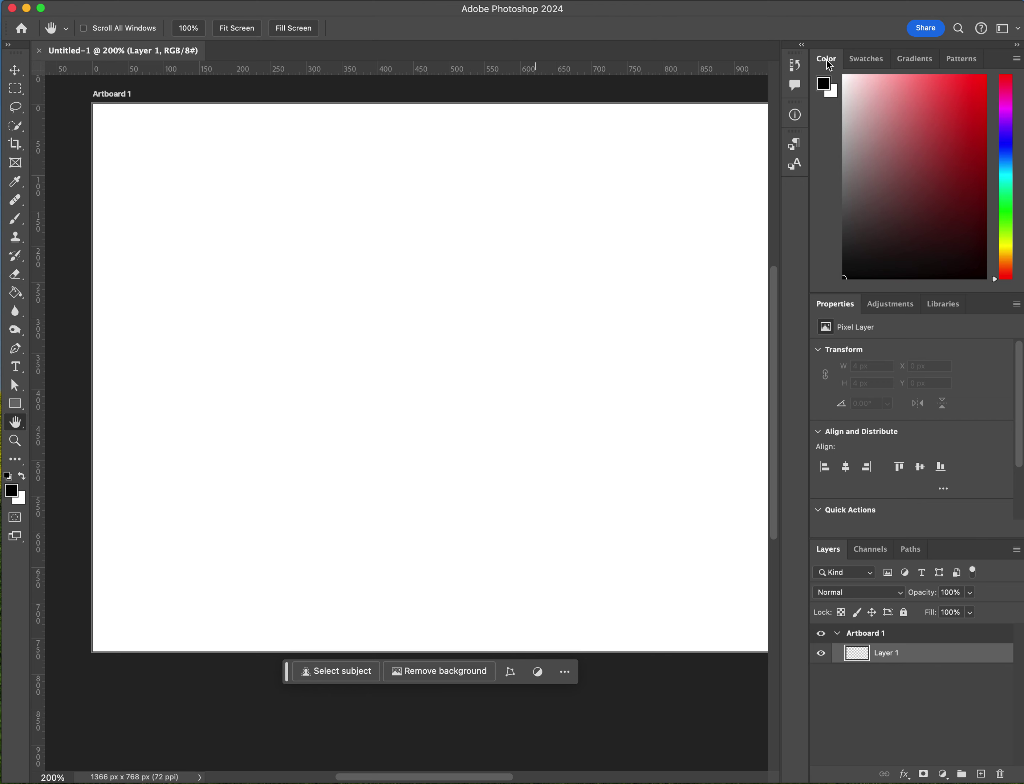
{"action": "left_click", "coordinate": [894, 210]}
{"action": "left_click", "coordinate": [872, 111]}
{"action": "left_click", "coordinate": [948, 201]}
{"action": "left_click", "coordinate": [913, 132]}
{"action": "left_click", "coordinate": [1008, 116]}
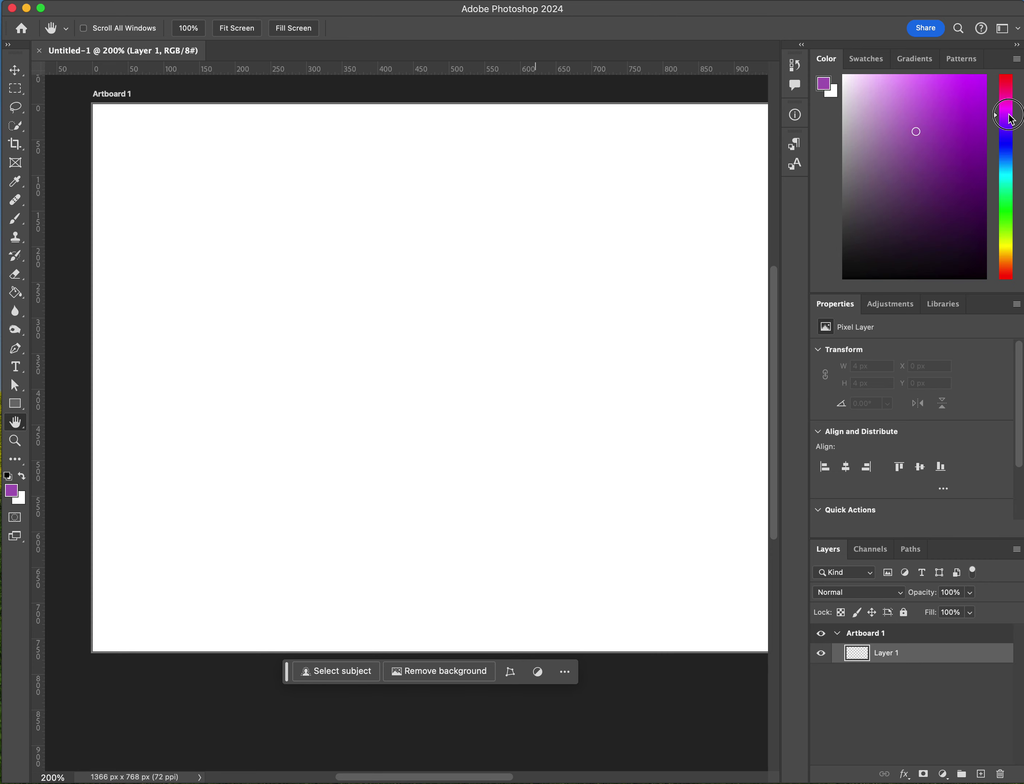
{"action": "left_click", "coordinate": [1009, 106]}
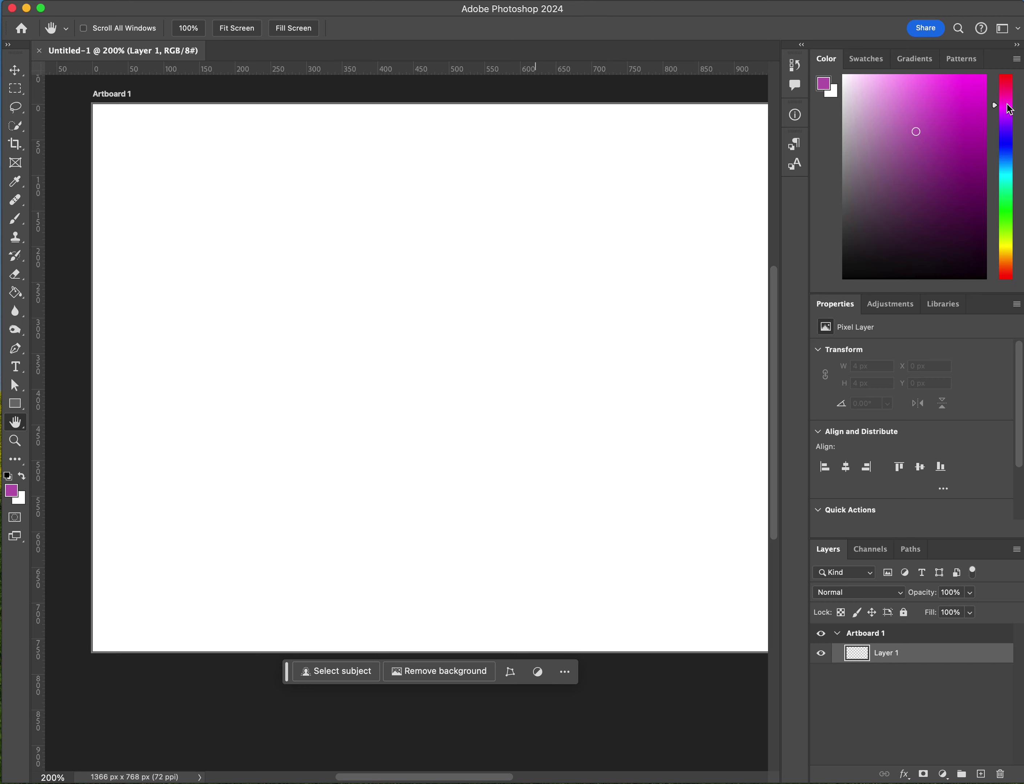
{"action": "left_click", "coordinate": [1006, 137]}
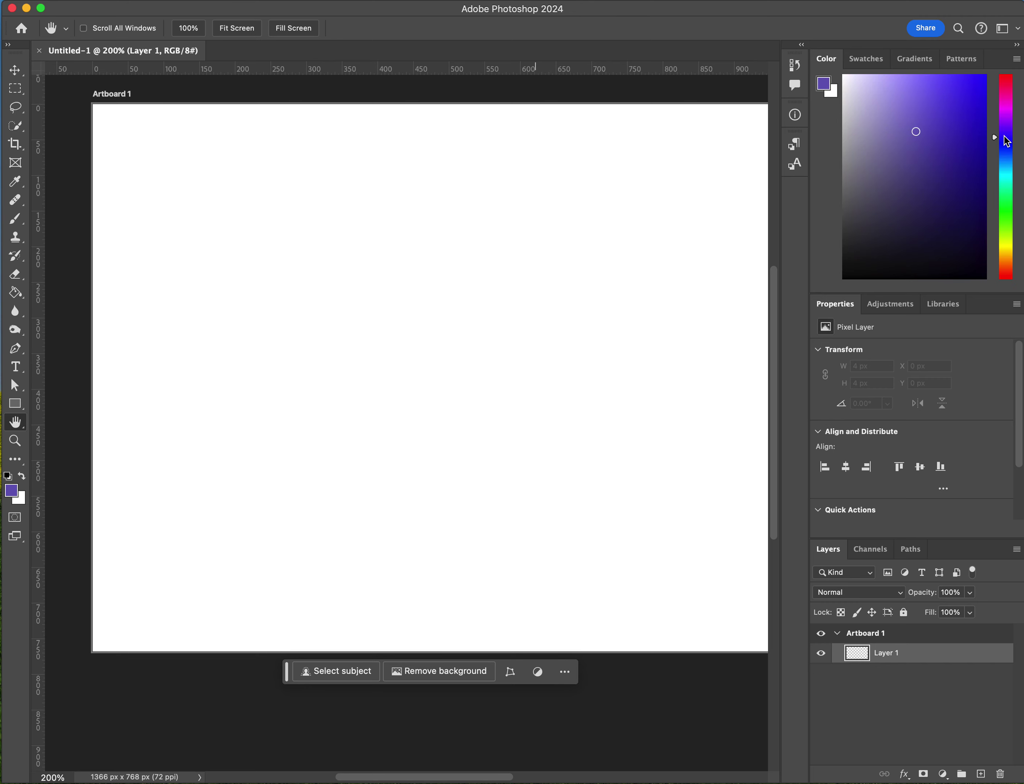
{"action": "left_click", "coordinate": [1005, 184]}
{"action": "left_click", "coordinate": [951, 102]}
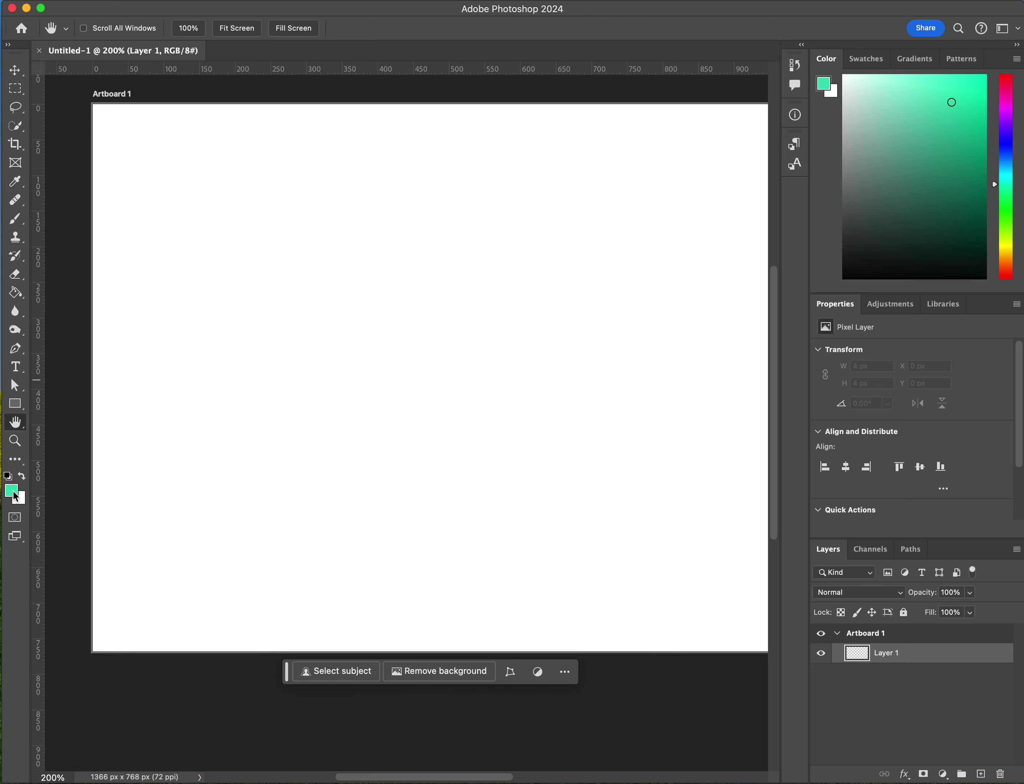
- Examine the colors in the preset swatch groups from RGB and CMYK through Grayscale, Pastel, Light, Pure and Dark
{"action": "left_click", "coordinate": [867, 60]}
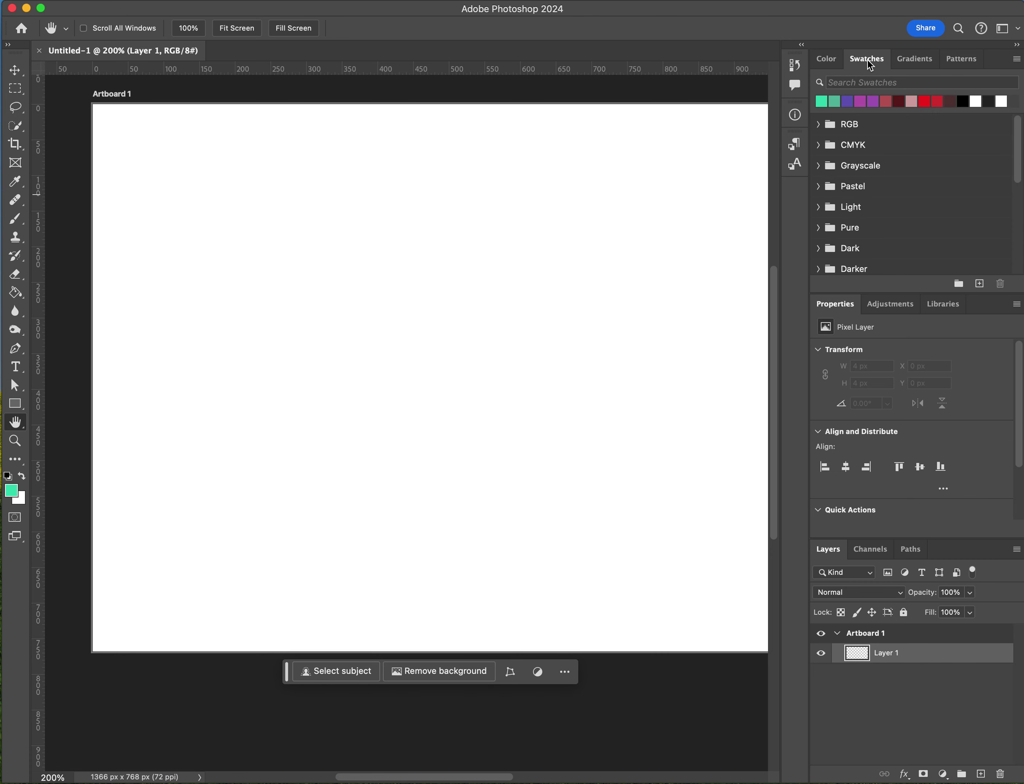
{"action": "left_click", "coordinate": [819, 124]}
{"action": "left_click", "coordinate": [816, 168]}
{"action": "scroll", "coordinate": [850, 141], "scroll_direction": "down", "scroll_amount": 3}
{"action": "scroll", "coordinate": [850, 141], "scroll_direction": "up", "scroll_amount": 1}
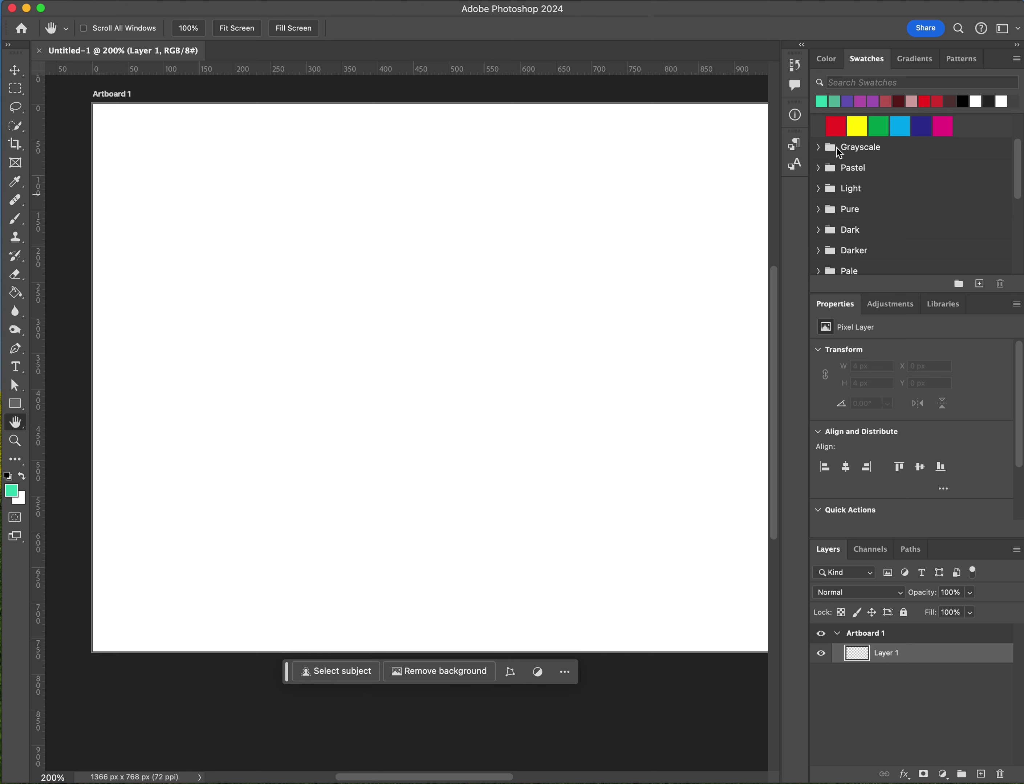
{"action": "left_click", "coordinate": [819, 148]}
{"action": "left_click", "coordinate": [818, 232]}
{"action": "scroll", "coordinate": [860, 174], "scroll_direction": "down", "scroll_amount": 2}
{"action": "scroll", "coordinate": [859, 177], "scroll_direction": "down", "scroll_amount": 2}
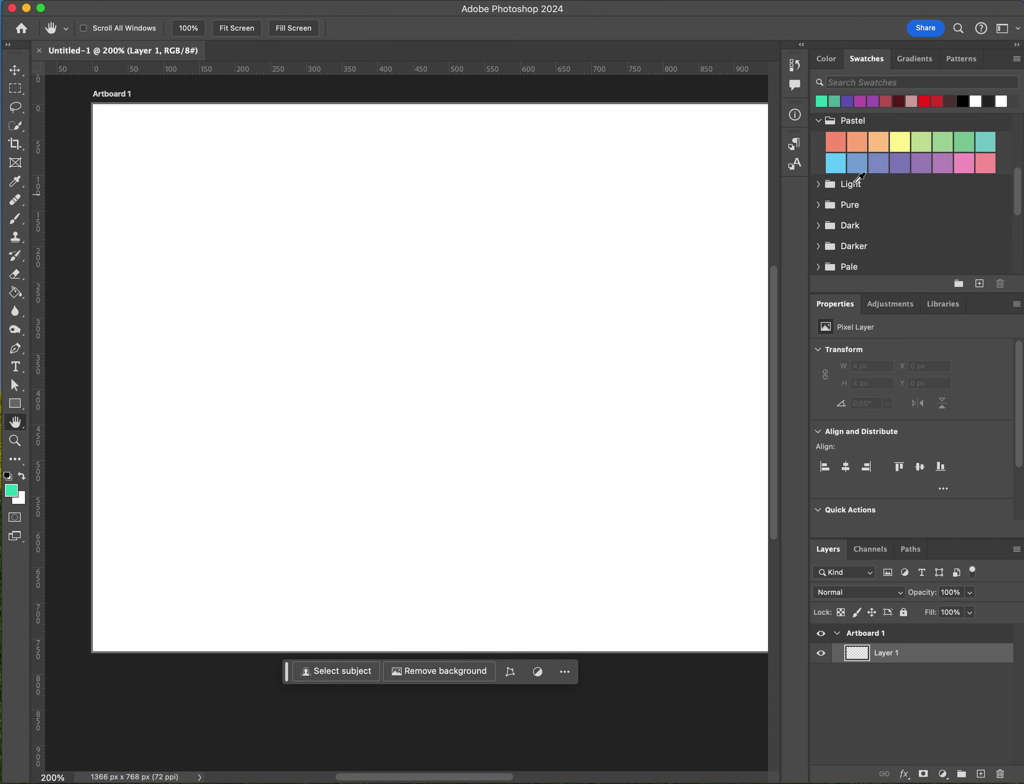
{"action": "left_click", "coordinate": [818, 184]}
{"action": "left_click", "coordinate": [818, 247]}
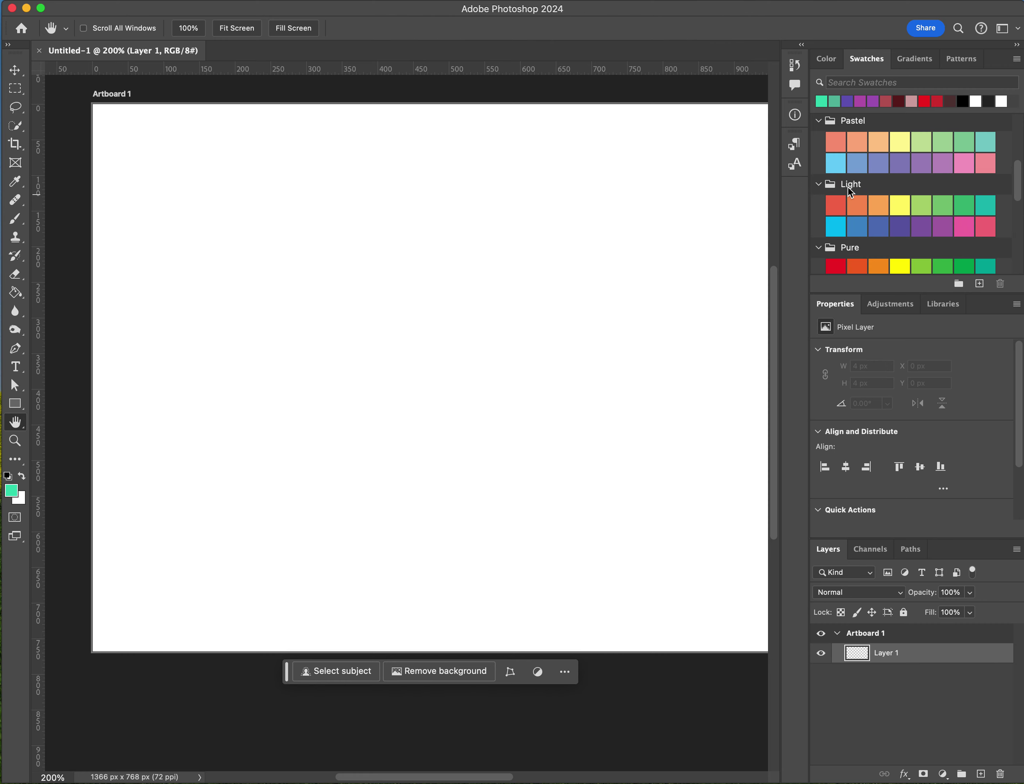
{"action": "scroll", "coordinate": [852, 183], "scroll_direction": "down", "scroll_amount": 3}
{"action": "left_click", "coordinate": [818, 157]}
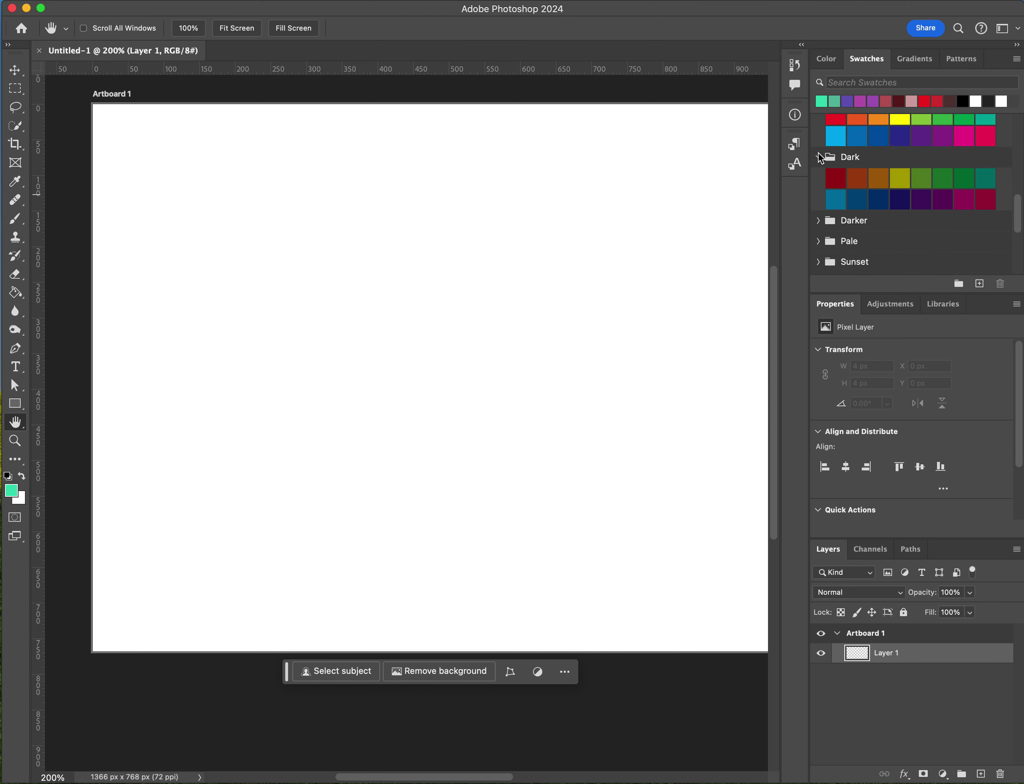
- Look through the Basics and Blues gradient presets and collapse both groups again
{"action": "left_click", "coordinate": [914, 59]}
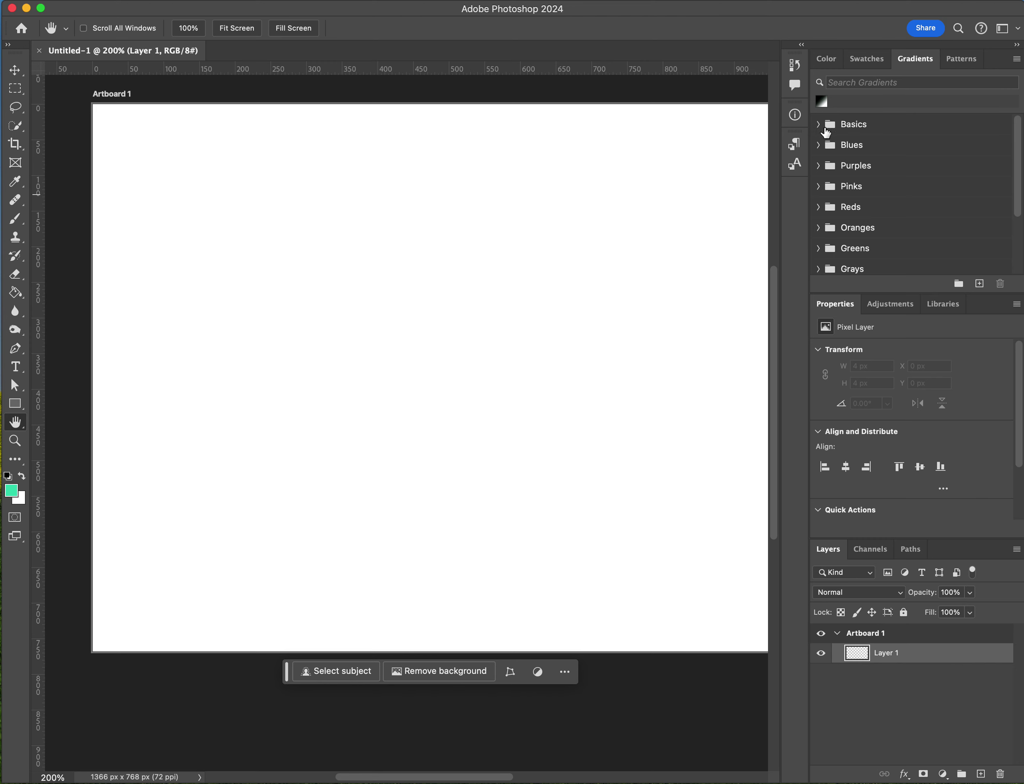
{"action": "left_click", "coordinate": [820, 125]}
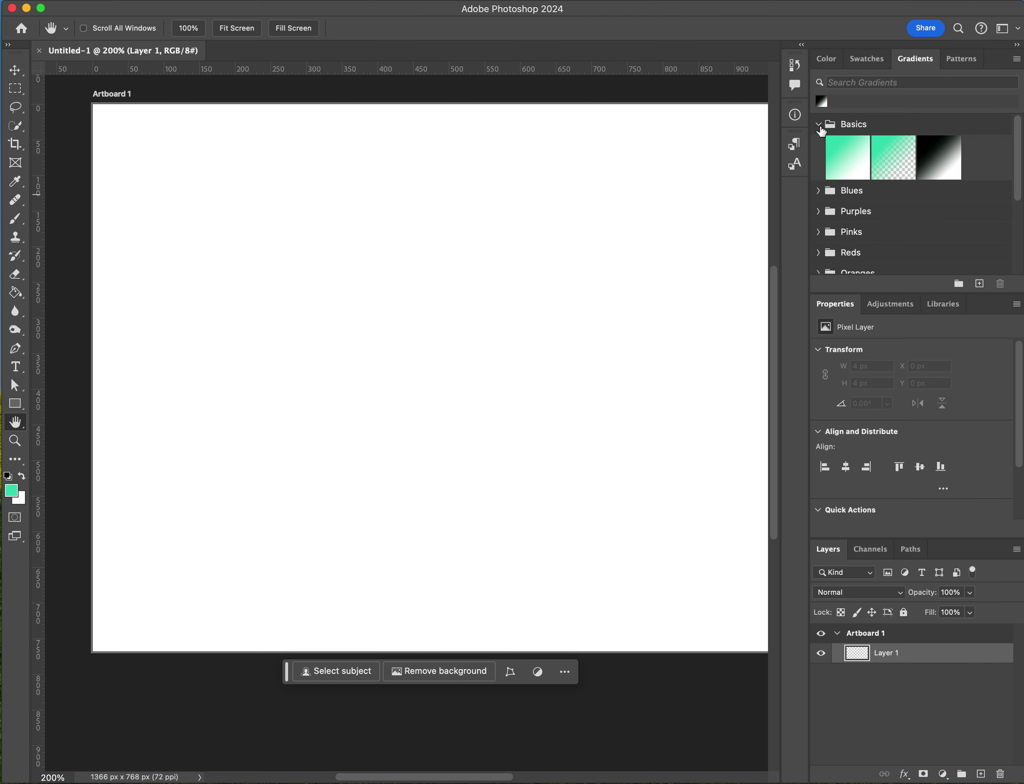
{"action": "left_click", "coordinate": [818, 191]}
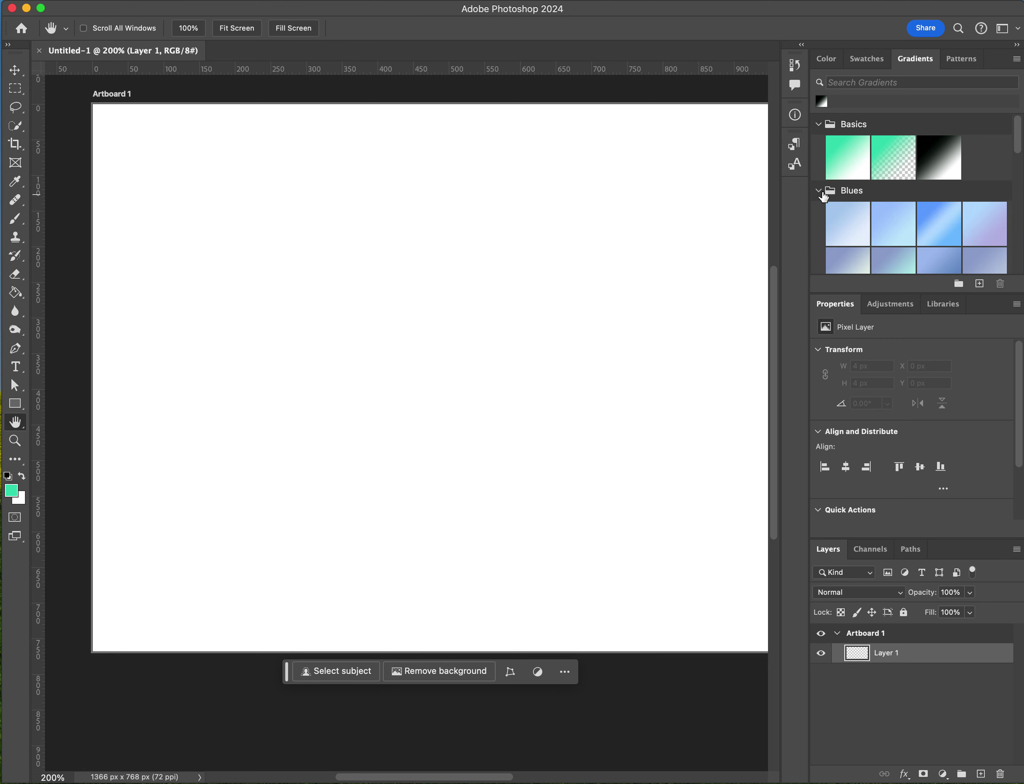
{"action": "left_click", "coordinate": [819, 191]}
{"action": "left_click", "coordinate": [818, 125]}
- Look through the Trees and Grass pattern presets and collapse both groups again
{"action": "left_click", "coordinate": [971, 61]}
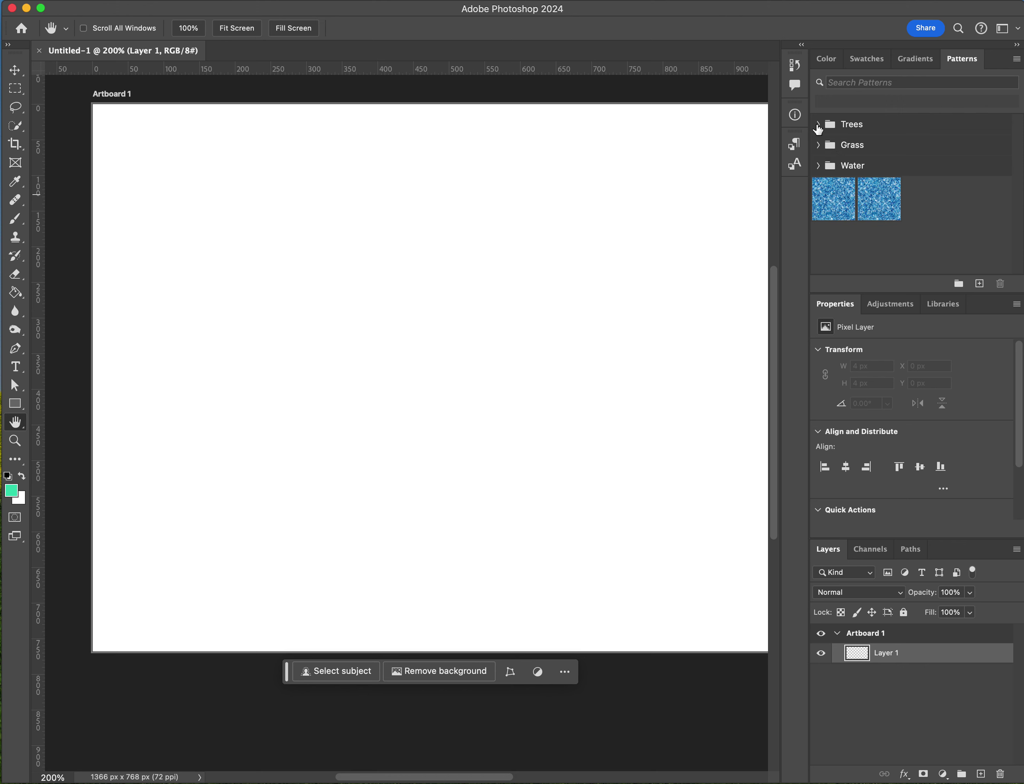
{"action": "left_click", "coordinate": [818, 125]}
{"action": "left_click", "coordinate": [818, 125]}
{"action": "left_click", "coordinate": [816, 145]}
{"action": "left_click", "coordinate": [816, 144]}
- Return to the swatches and collapse all expanded color groups from RGB to Dark
{"action": "left_click", "coordinate": [865, 62]}
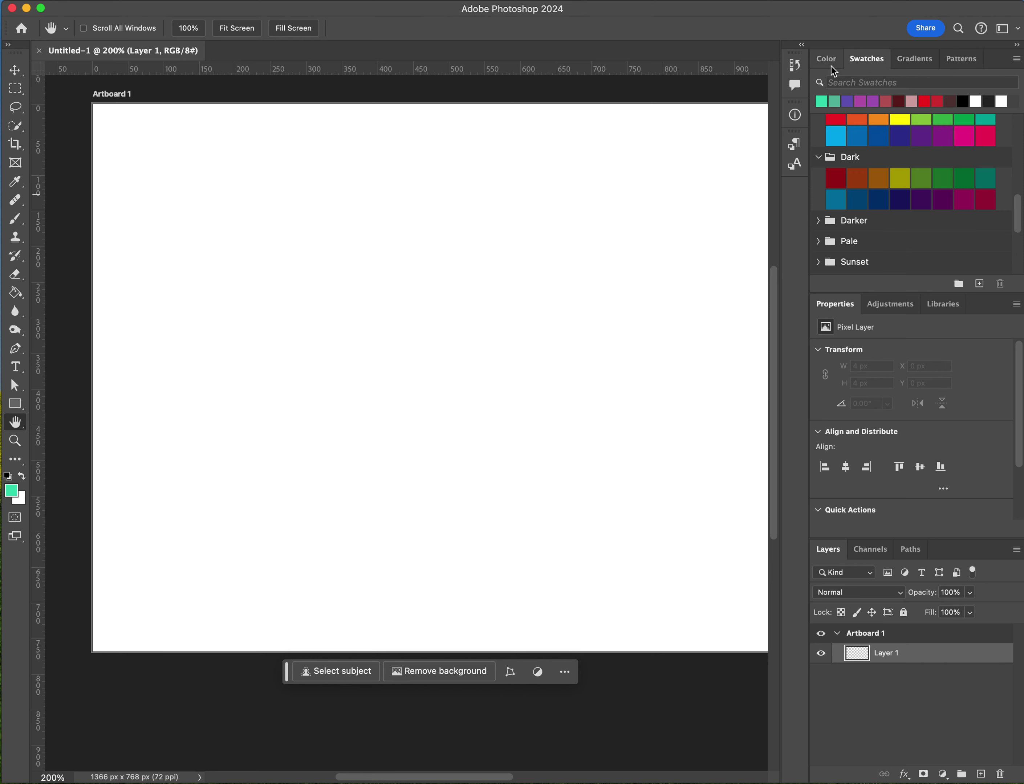
{"action": "left_click", "coordinate": [819, 157]}
{"action": "scroll", "coordinate": [820, 159], "scroll_direction": "up", "scroll_amount": 5}
{"action": "left_click", "coordinate": [819, 124]}
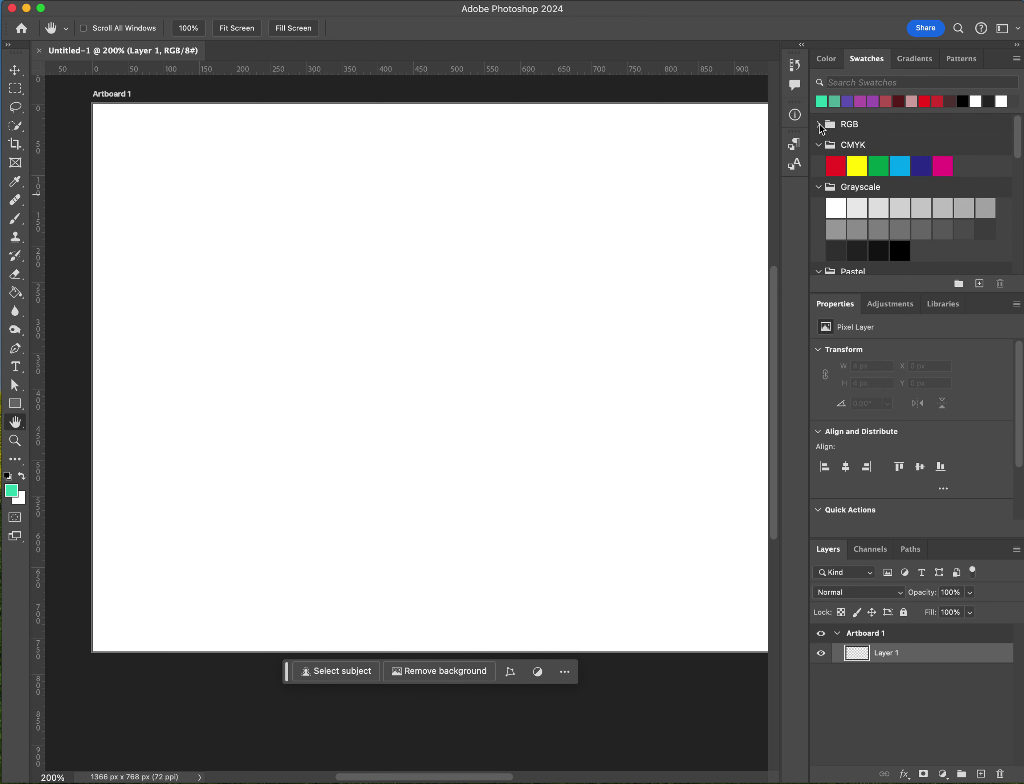
{"action": "left_click", "coordinate": [818, 146]}
{"action": "left_click", "coordinate": [818, 166]}
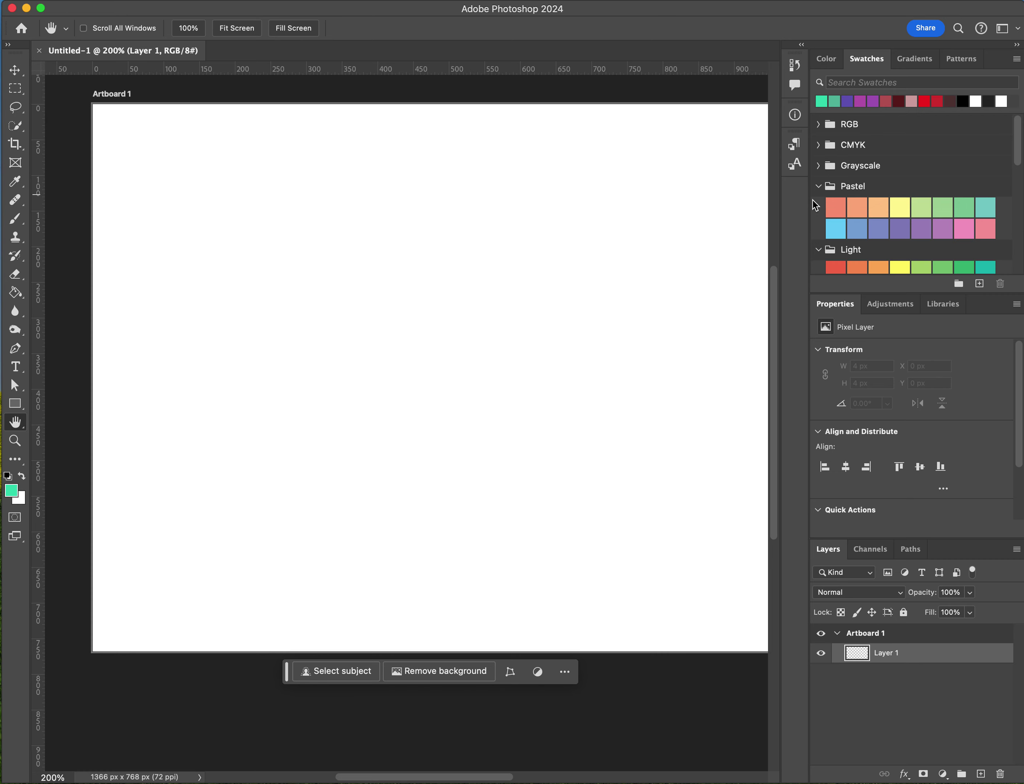
{"action": "left_click", "coordinate": [819, 187]}
{"action": "left_click", "coordinate": [818, 207]}
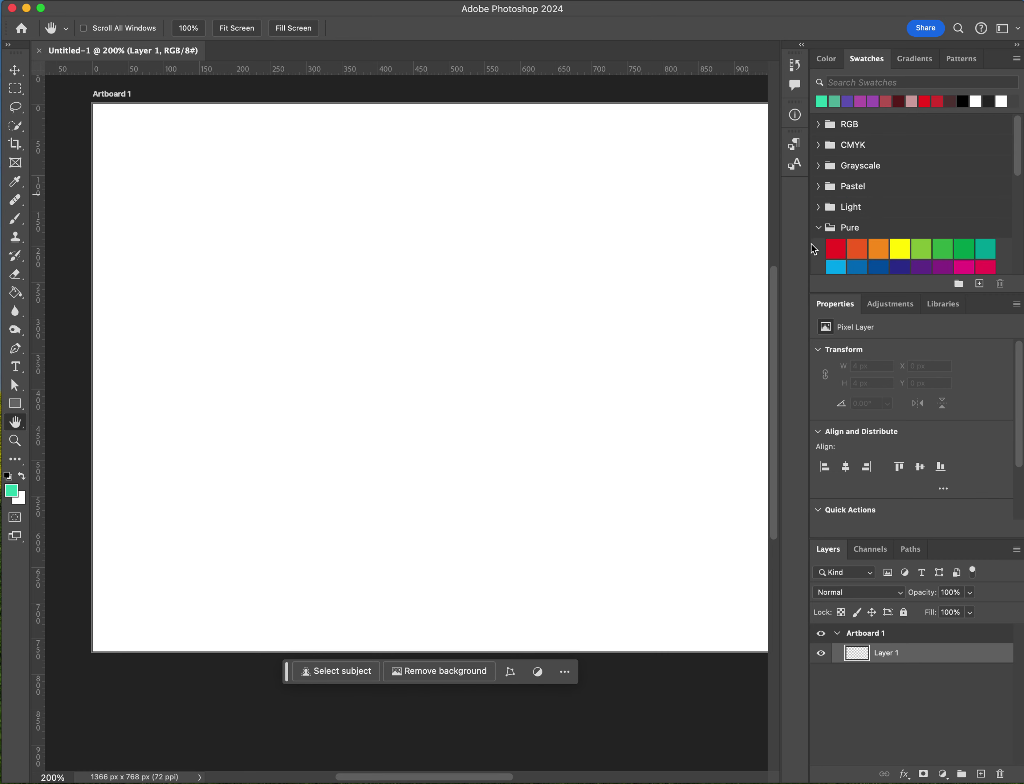
{"action": "left_click", "coordinate": [820, 228]}
{"action": "scroll", "coordinate": [870, 192], "scroll_direction": "down", "scroll_amount": 5}
{"action": "scroll", "coordinate": [870, 193], "scroll_direction": "up", "scroll_amount": 5}
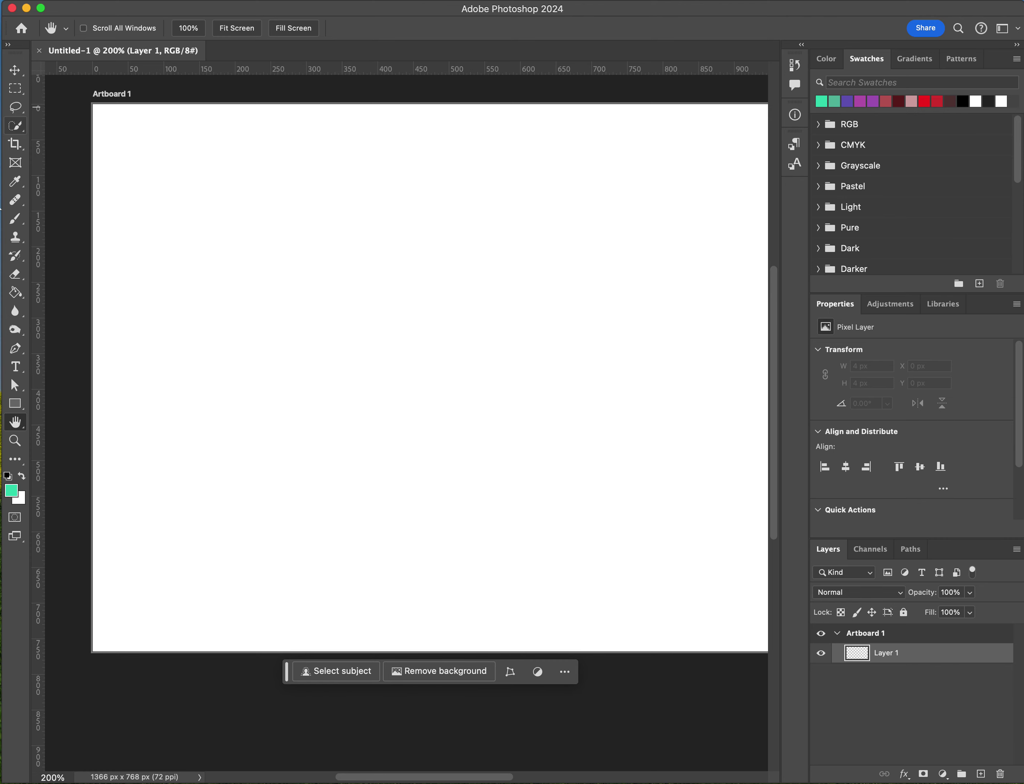
- Draw a rectangle shape of about 316 by 178 px in the upper part of the artboard
{"action": "left_click", "coordinate": [16, 406]}
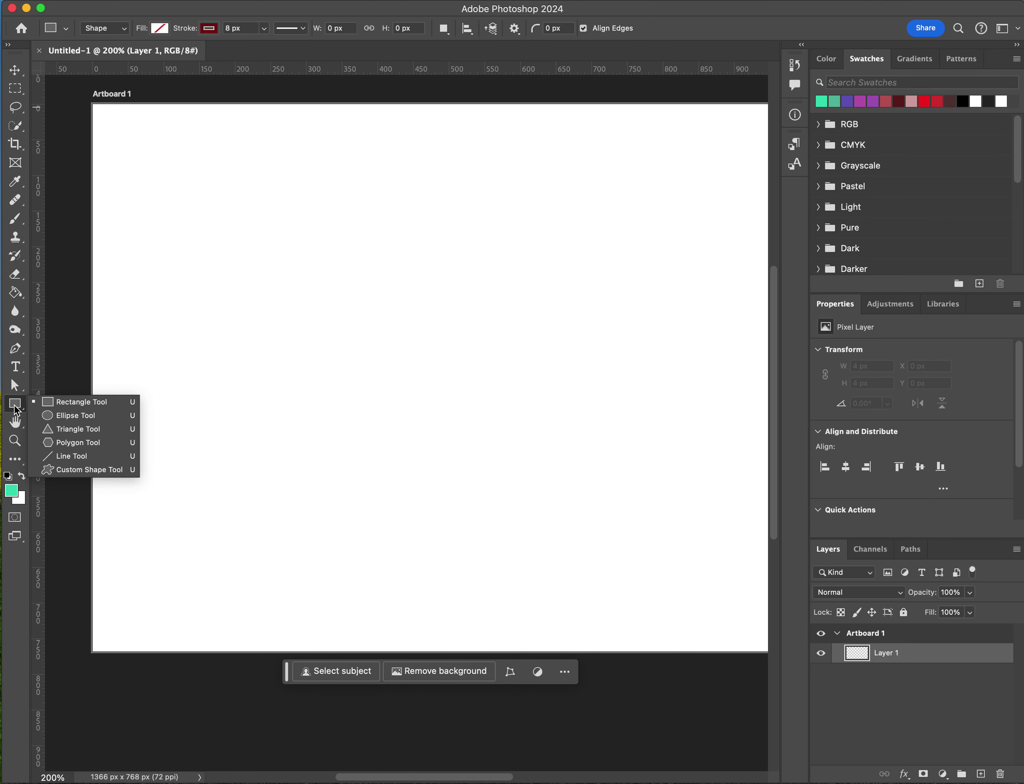
{"action": "left_click", "coordinate": [269, 221]}
{"action": "left_click_drag", "start_coordinate": [269, 221], "coordinate": [493, 347]}
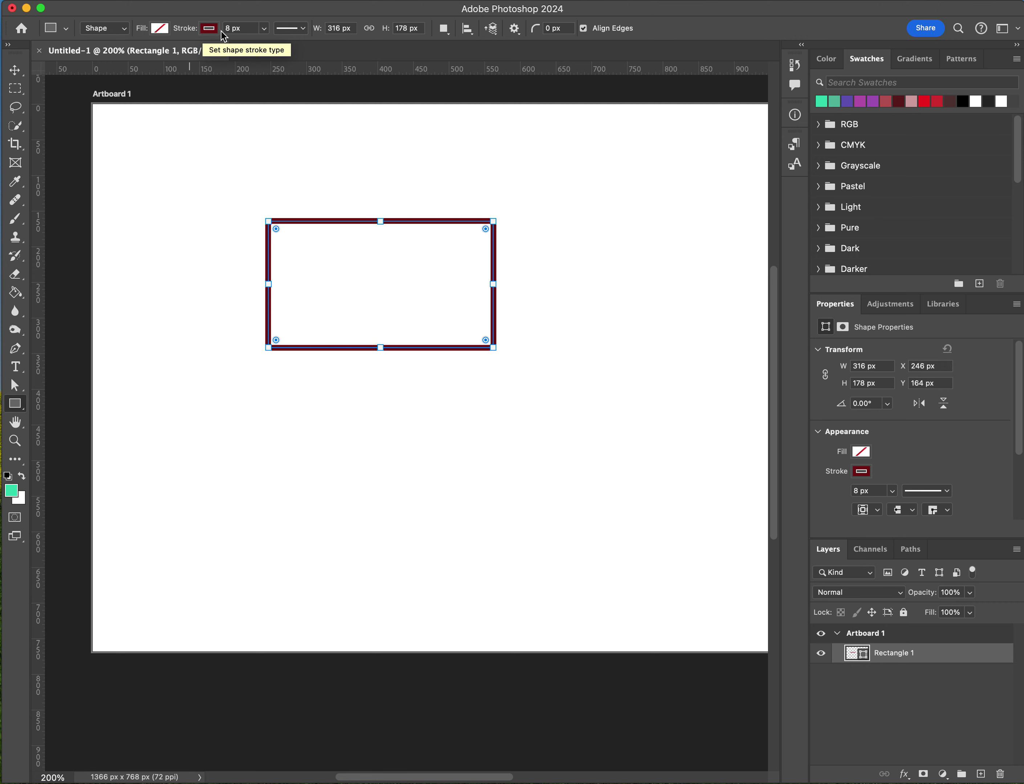
- Fill the rectangle with the recently used mint green
{"action": "left_click", "coordinate": [232, 28]}
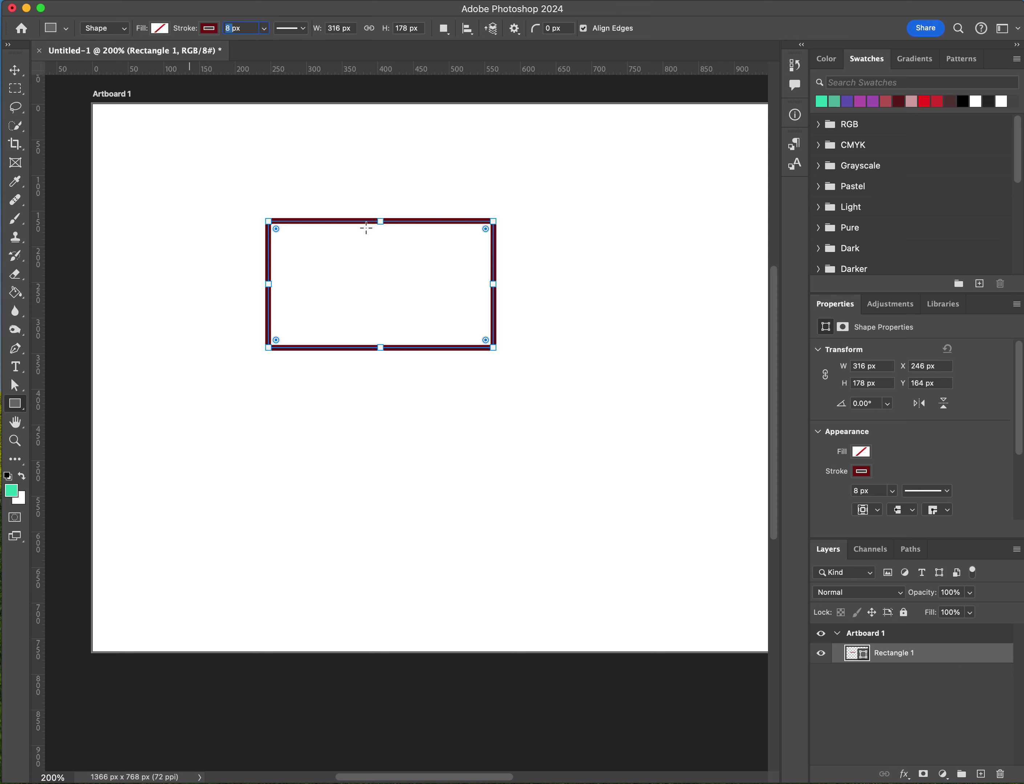
{"action": "left_click", "coordinate": [162, 28]}
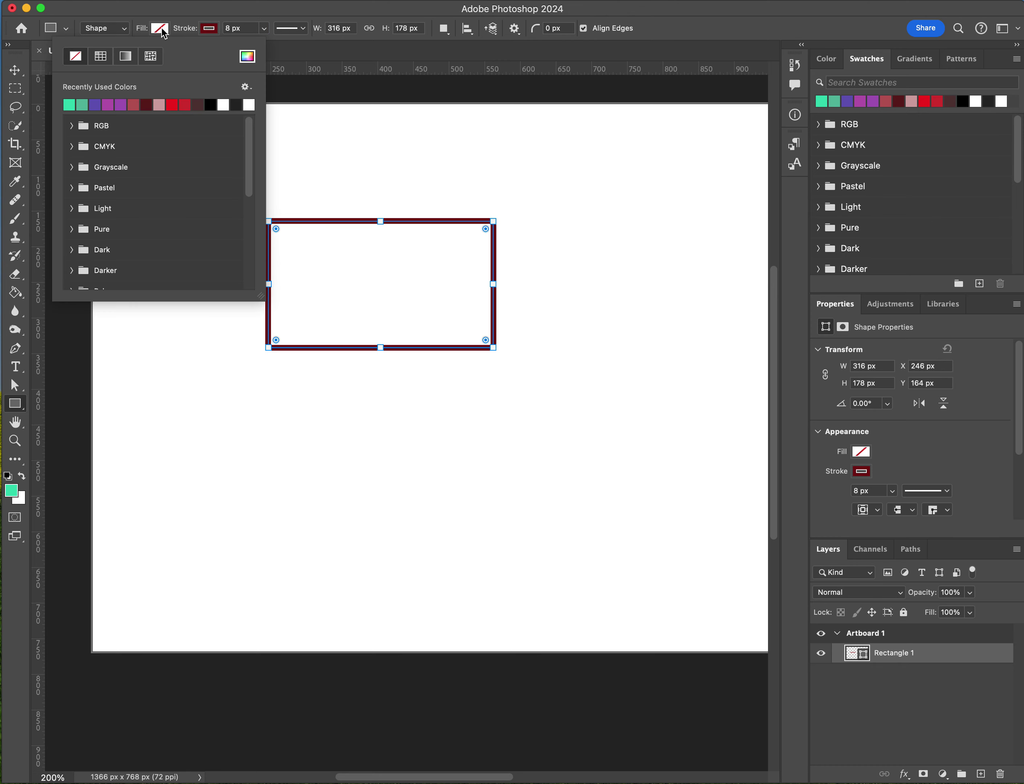
{"action": "left_click", "coordinate": [74, 103]}
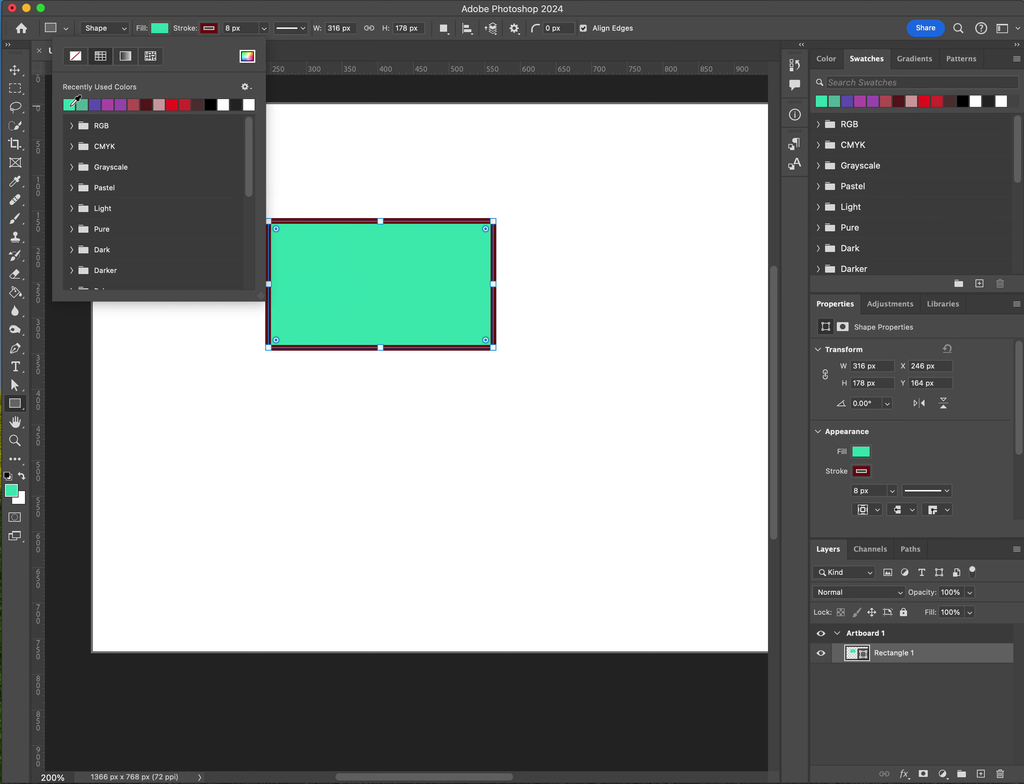
{"action": "left_click", "coordinate": [346, 15]}
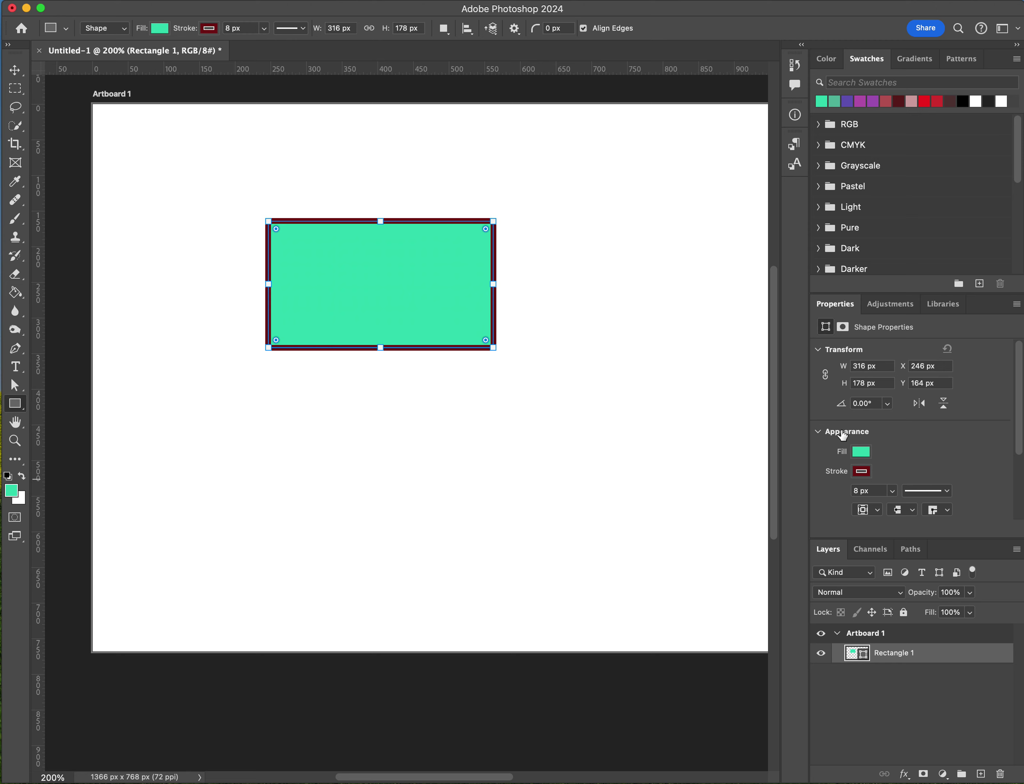
- Change the rectangle's fill to the recently used dark red
{"action": "left_click", "coordinate": [860, 452]}
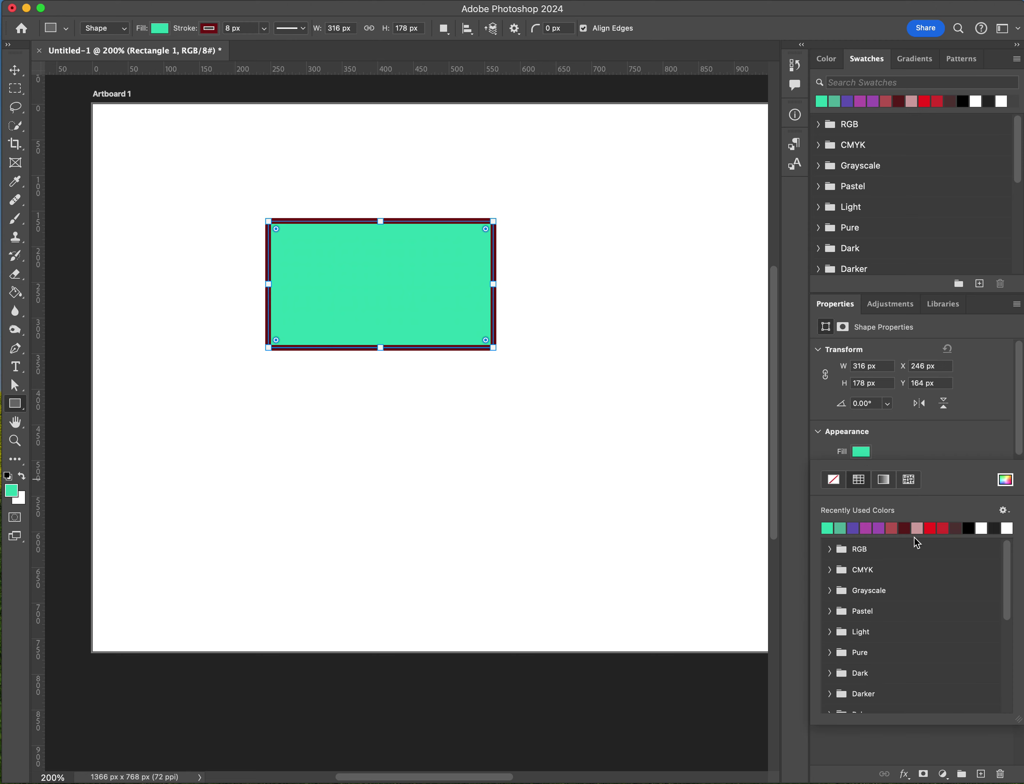
{"action": "left_click", "coordinate": [905, 528]}
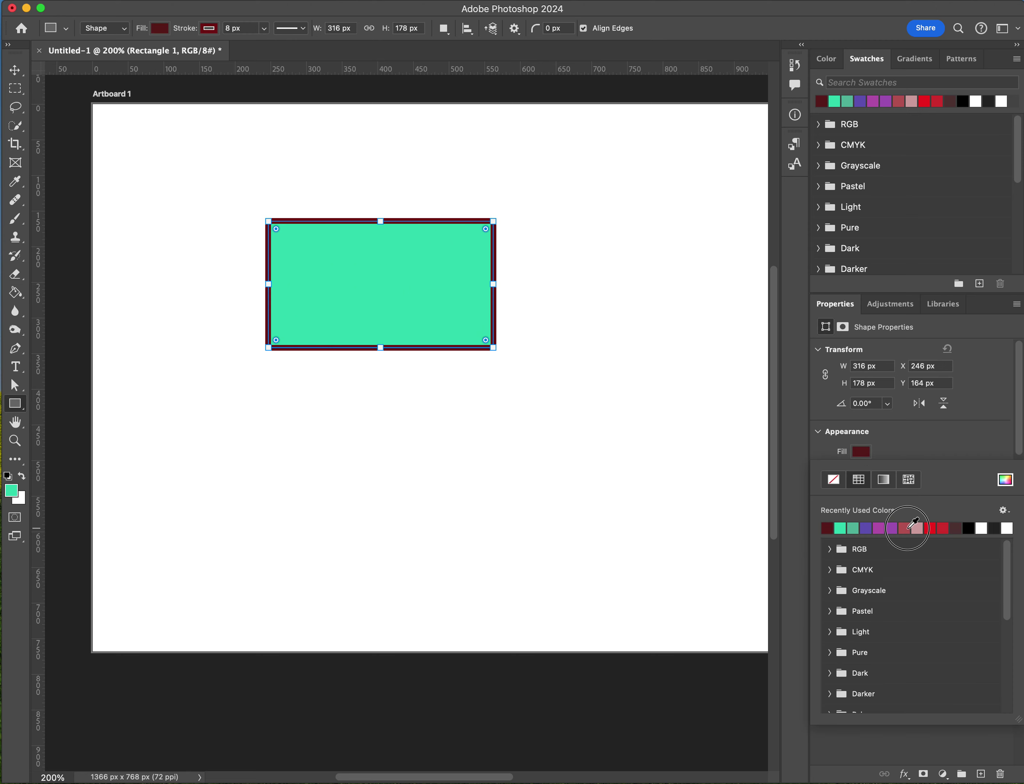
{"action": "left_click", "coordinate": [950, 457]}
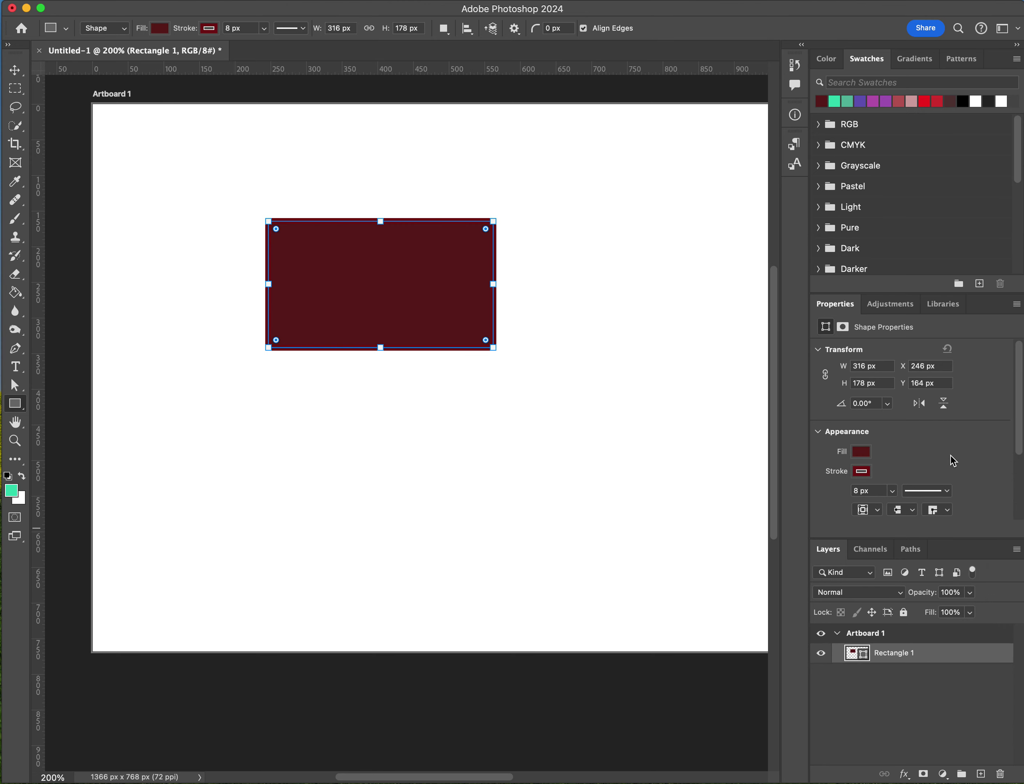
- Remove the rectangle's stroke by setting it to no color
{"action": "left_click", "coordinate": [858, 472]}
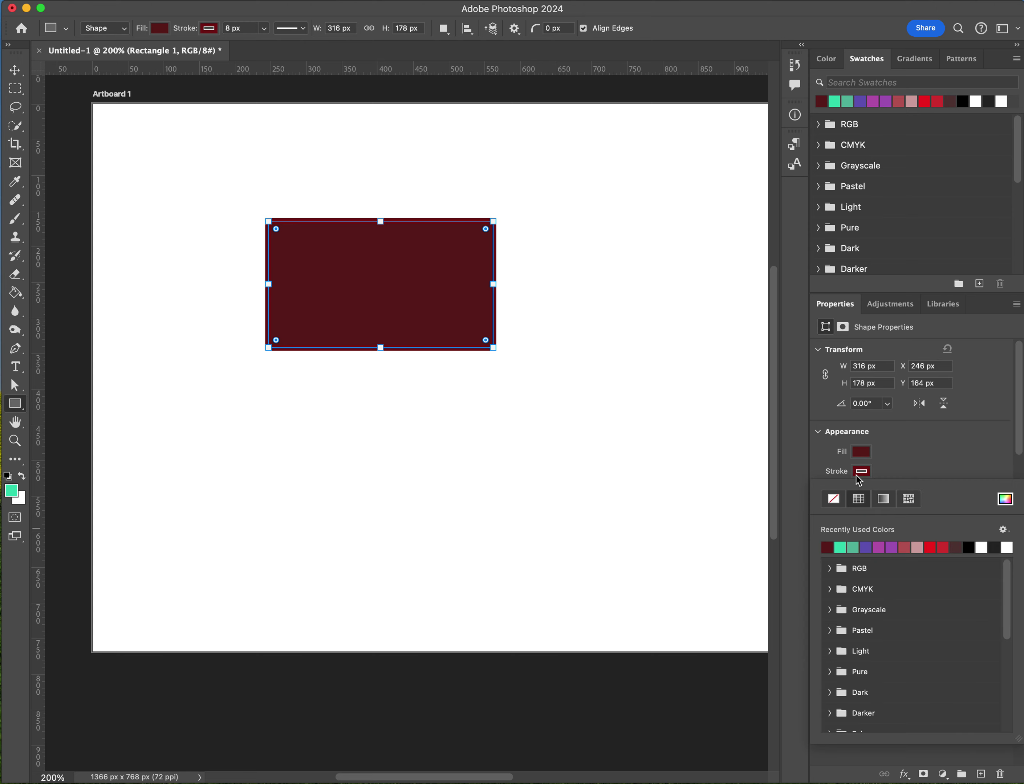
{"action": "left_click", "coordinate": [835, 499]}
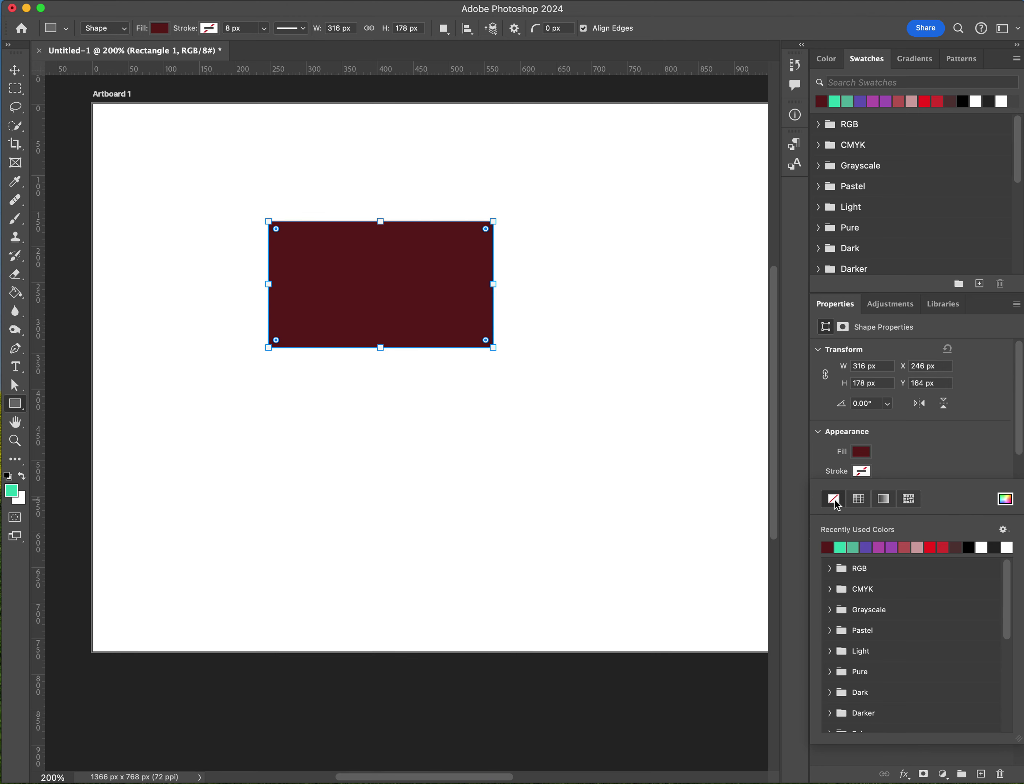
{"action": "left_click", "coordinate": [929, 451]}
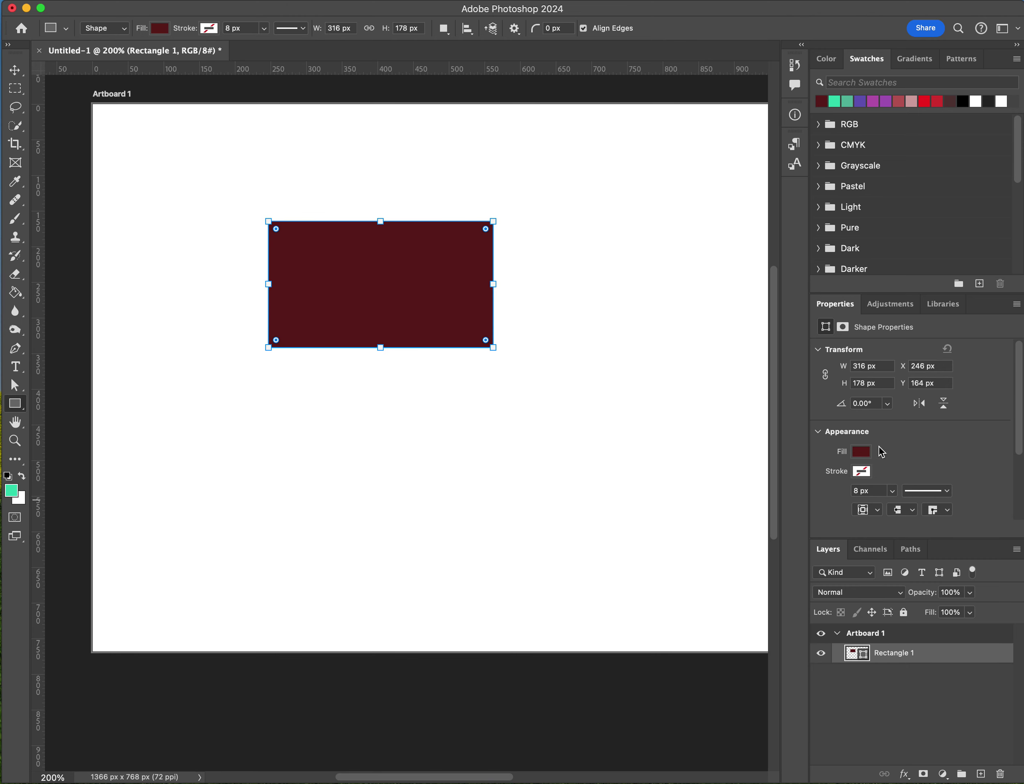
{"action": "left_click", "coordinate": [858, 454]}
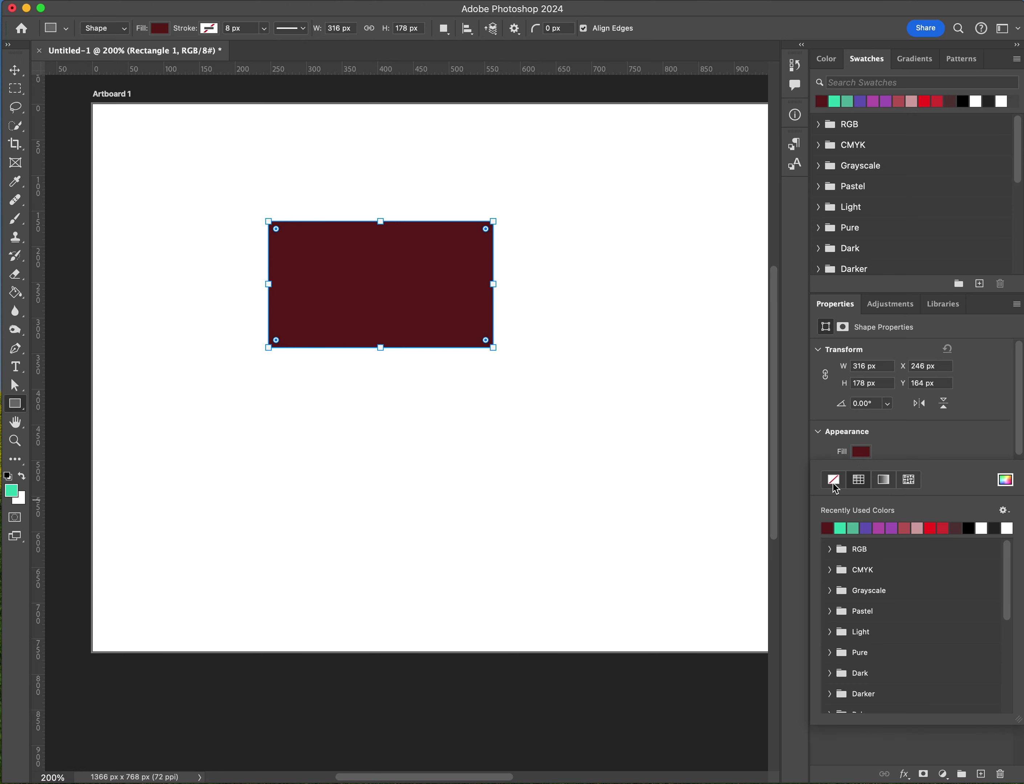
{"action": "left_click", "coordinate": [932, 435]}
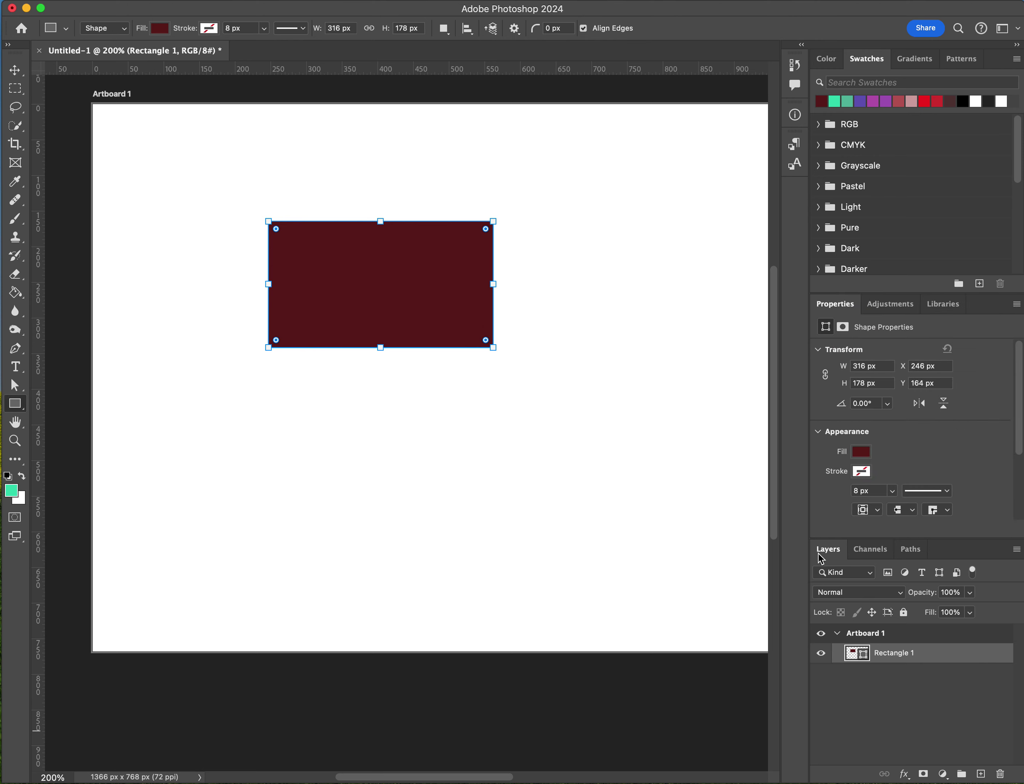
- Add a new layer above the rectangle and draw an ellipse about 305 by 261 px overlapping the rectangle's lower-right corner
{"action": "mouse_move", "coordinate": [824, 556]}
{"action": "left_click", "coordinate": [924, 657]}
{"action": "left_click", "coordinate": [981, 774]}
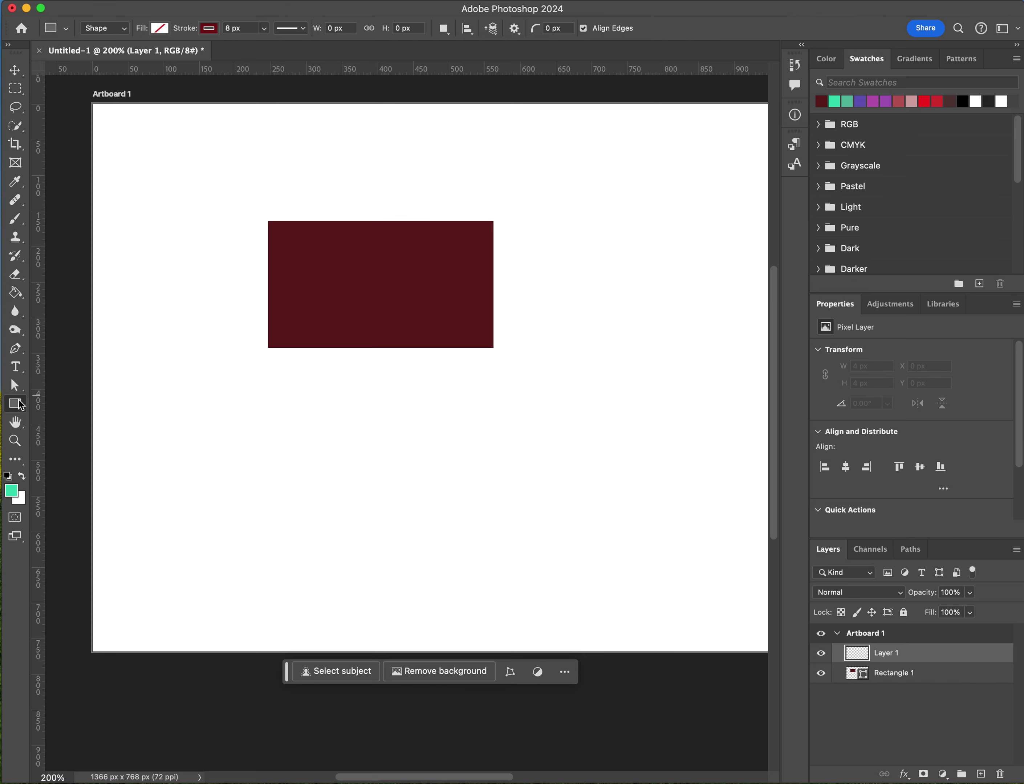
{"action": "left_click_drag", "start_coordinate": [21, 405], "coordinate": [91, 419]}
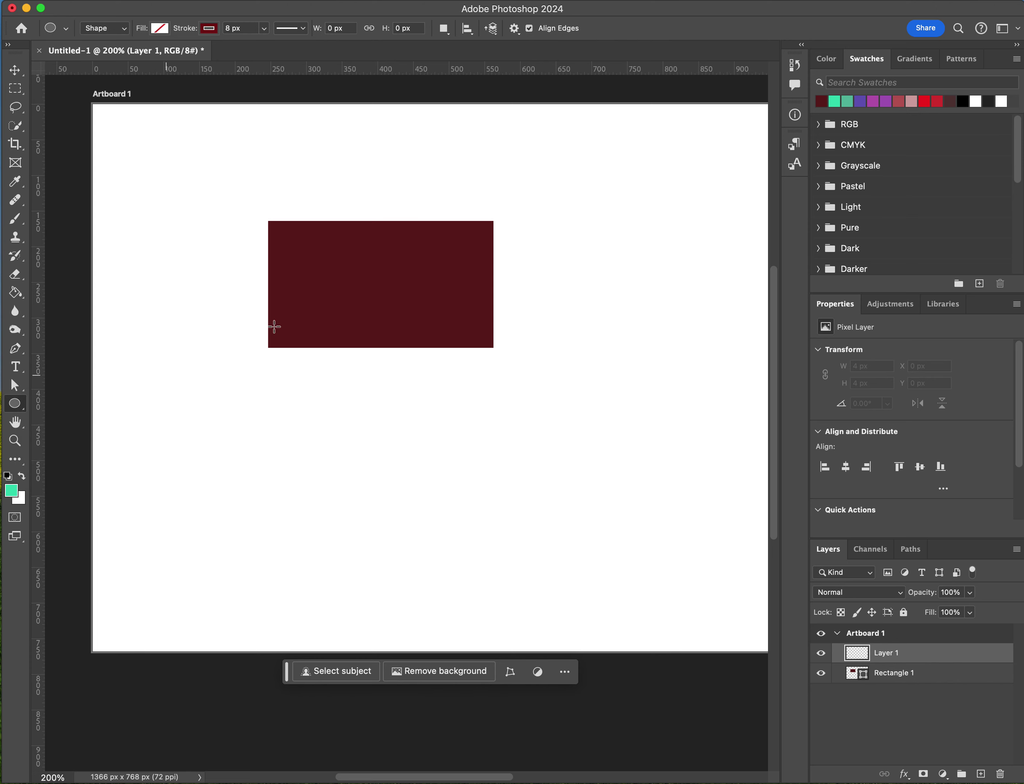
{"action": "left_click_drag", "start_coordinate": [402, 284], "coordinate": [620, 472]}
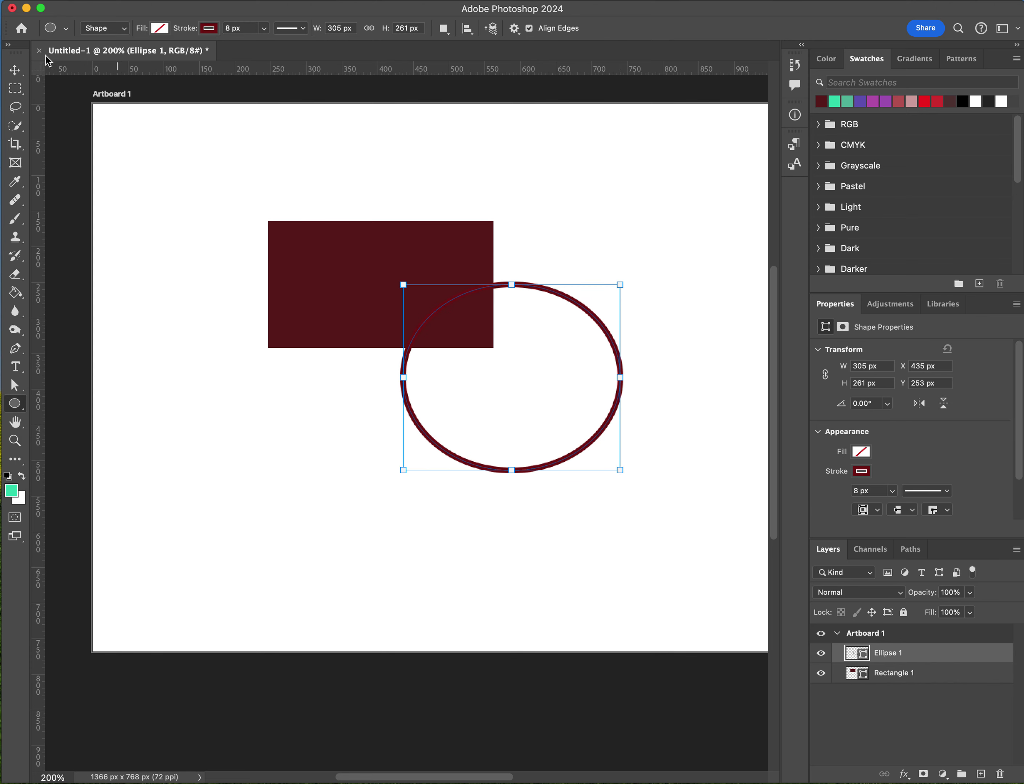
- Fill the ellipse with the recently used dusty pink and set its stroke to no color
{"action": "left_click", "coordinate": [160, 29]}
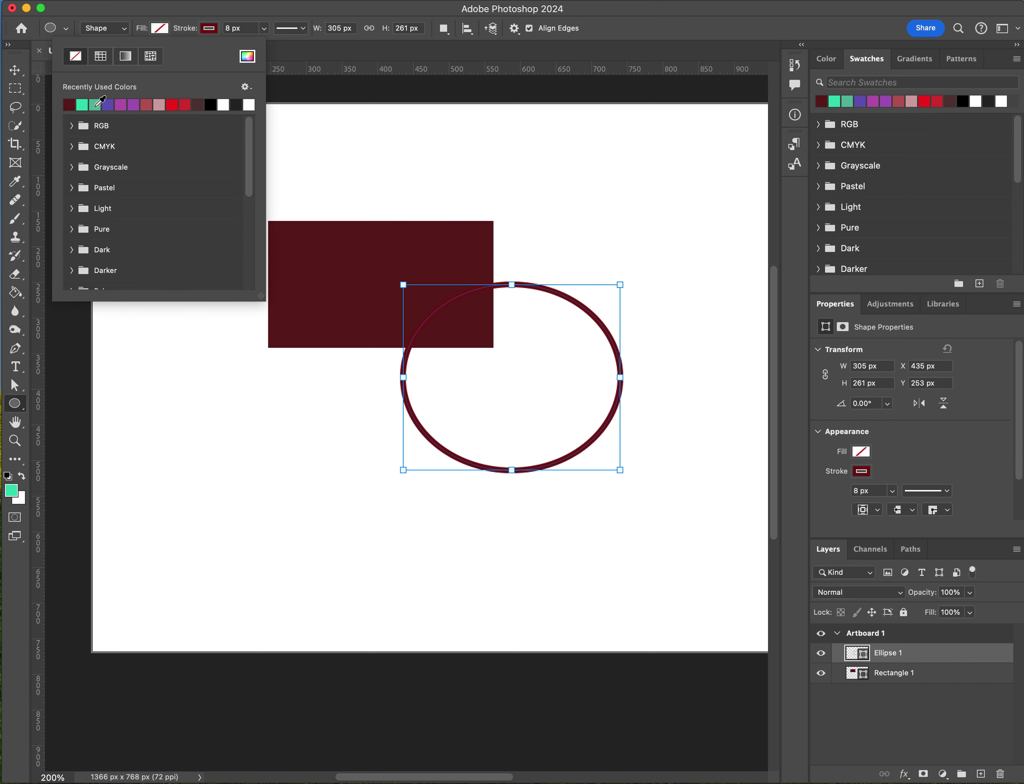
{"action": "left_click", "coordinate": [159, 104]}
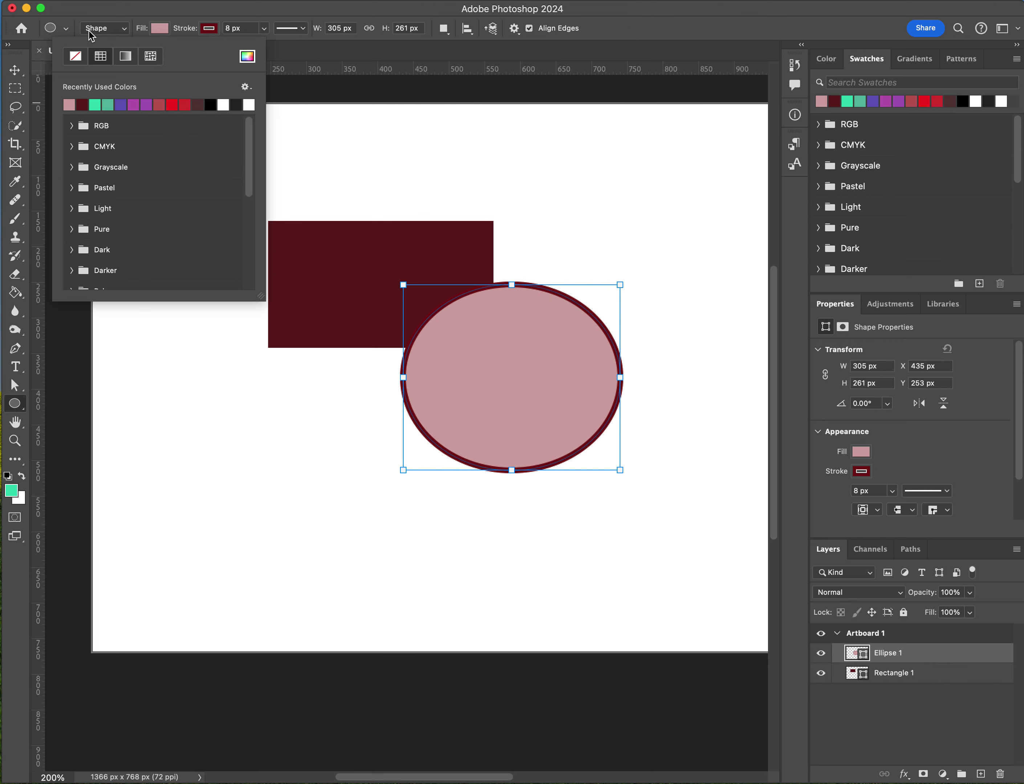
{"action": "left_click", "coordinate": [210, 28]}
{"action": "left_click", "coordinate": [125, 57]}
{"action": "left_click", "coordinate": [651, 17]}
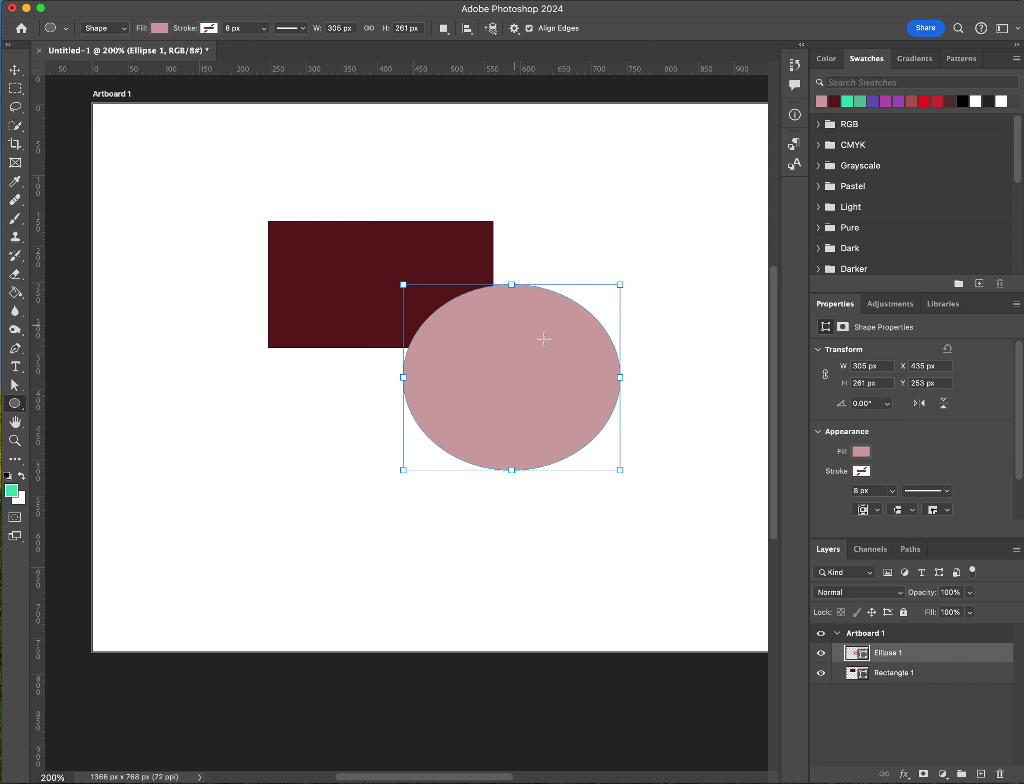
- Move the Rectangle 1 layer above the Ellipse 1 layer, and leave no layer selected
{"action": "left_click", "coordinate": [942, 654]}
{"action": "left_click", "coordinate": [932, 680]}
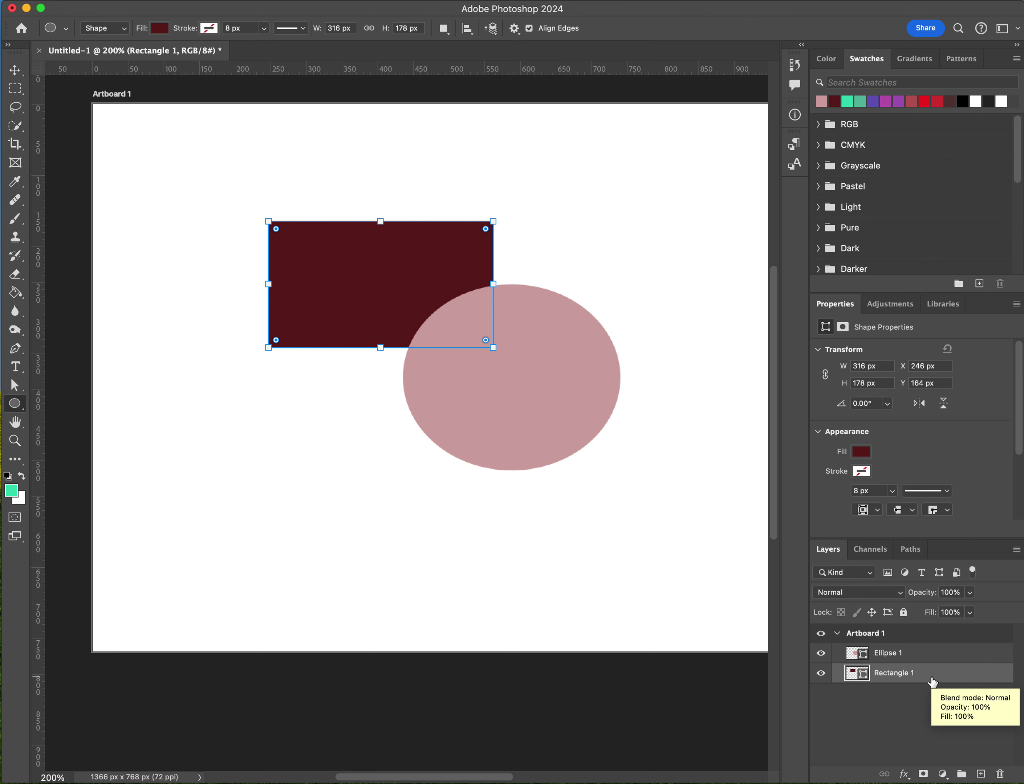
{"action": "left_click", "coordinate": [932, 680]}
{"action": "left_click_drag", "start_coordinate": [932, 681], "coordinate": [934, 651]}
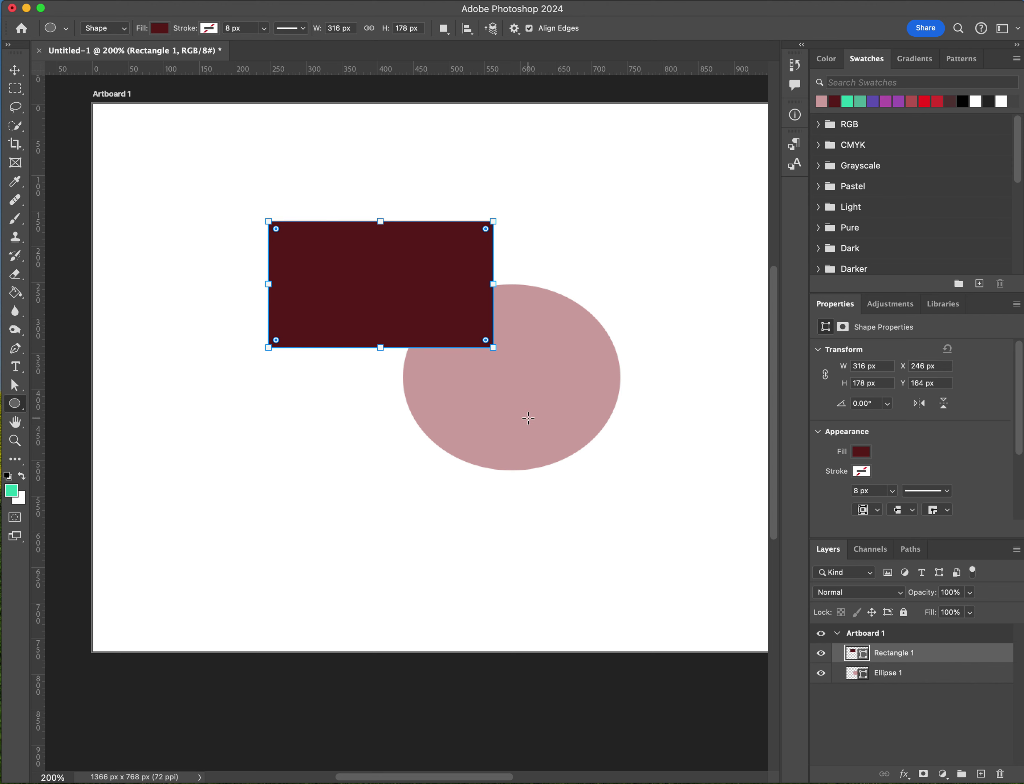
{"action": "left_click", "coordinate": [908, 707]}
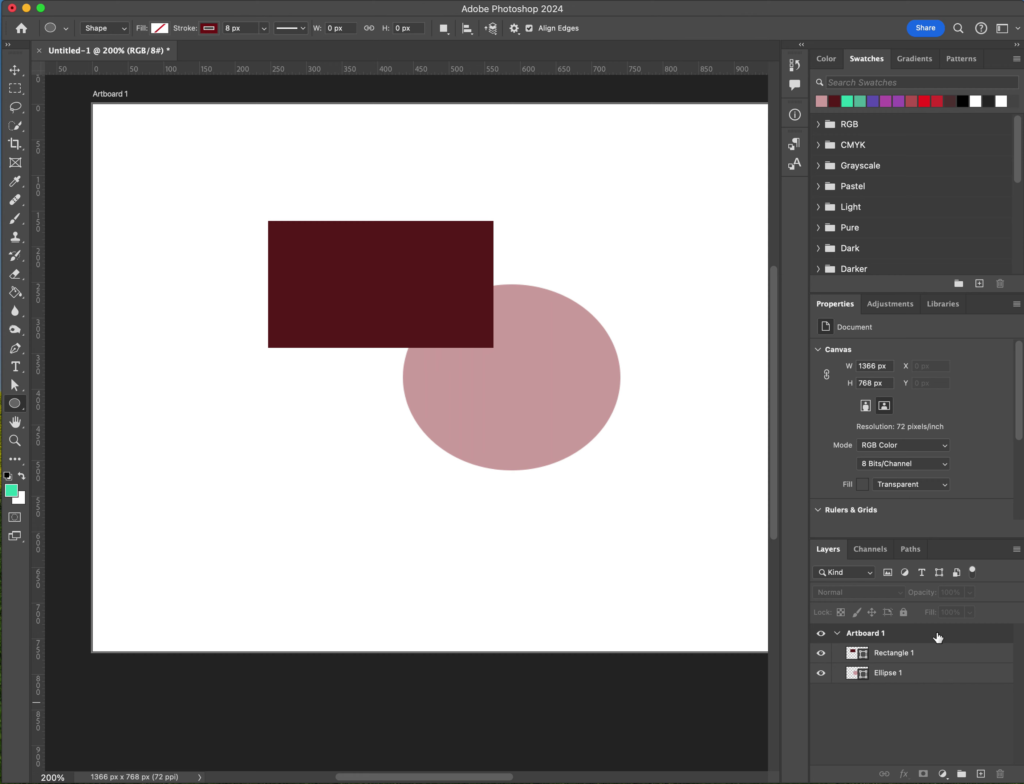
- Rename the rectangle's layer as Square
{"action": "left_click", "coordinate": [929, 654]}
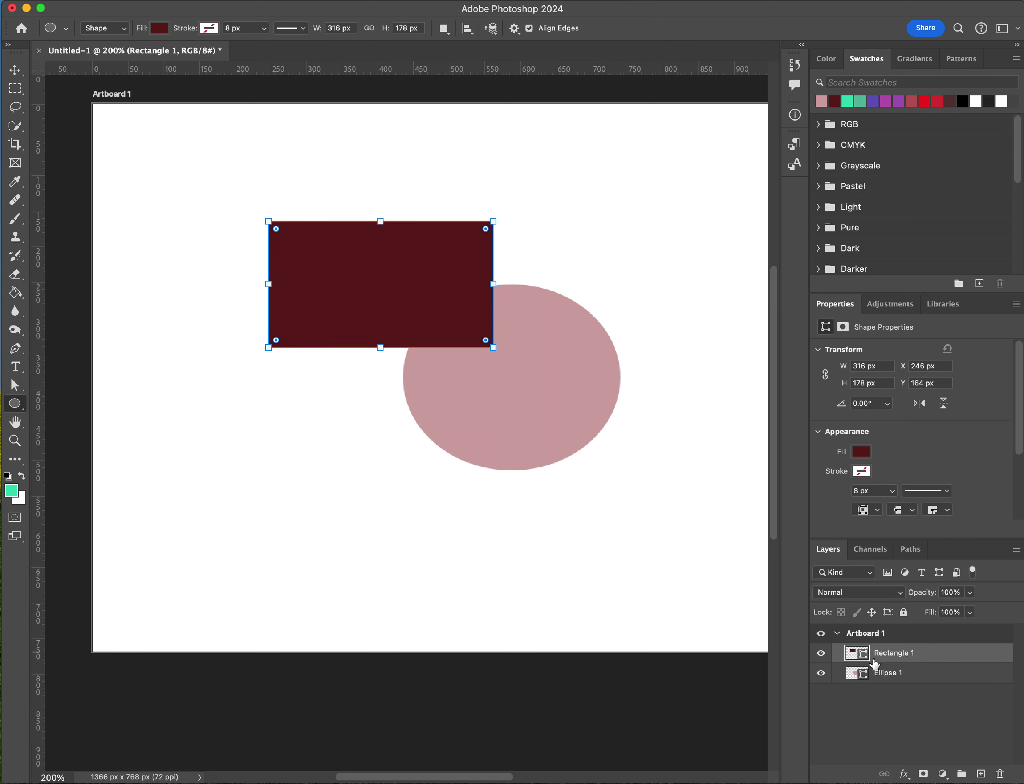
{"action": "left_click", "coordinate": [897, 657]}
{"action": "double_click", "coordinate": [896, 657]}
{"action": "type", "text": "Square"}
{"action": "key", "text": "Return"}
- Rename the ellipse's layer as Oval
{"action": "double_click", "coordinate": [887, 674]}
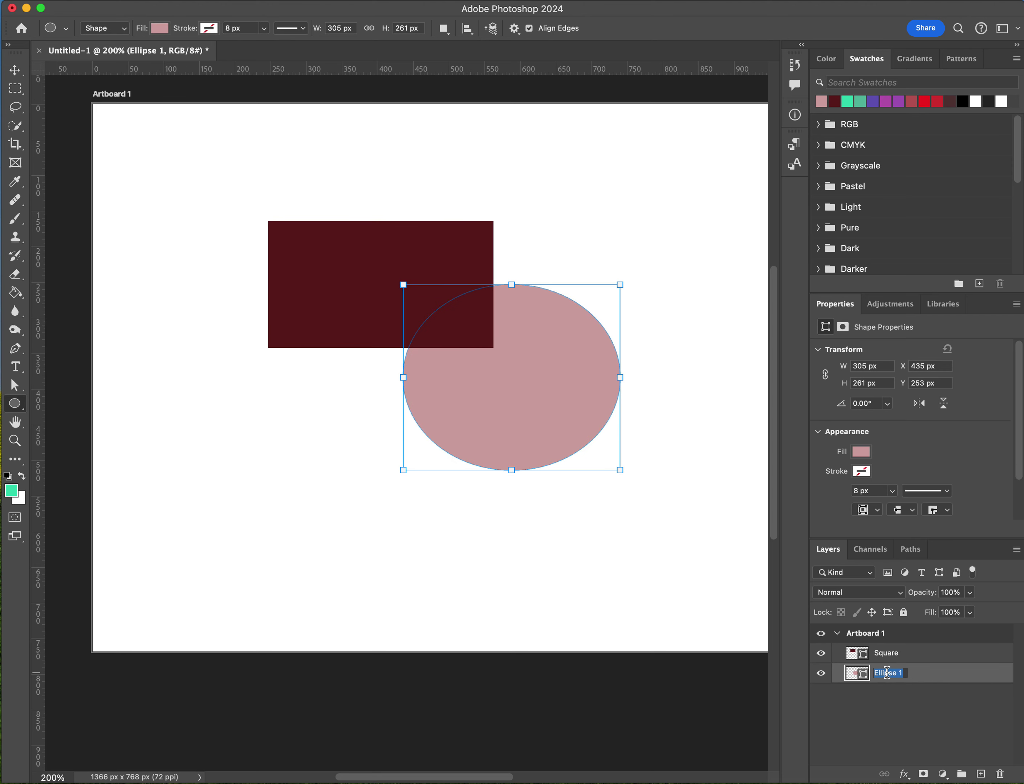
{"action": "type", "text": "Oval"}
{"action": "key", "text": "Return"}
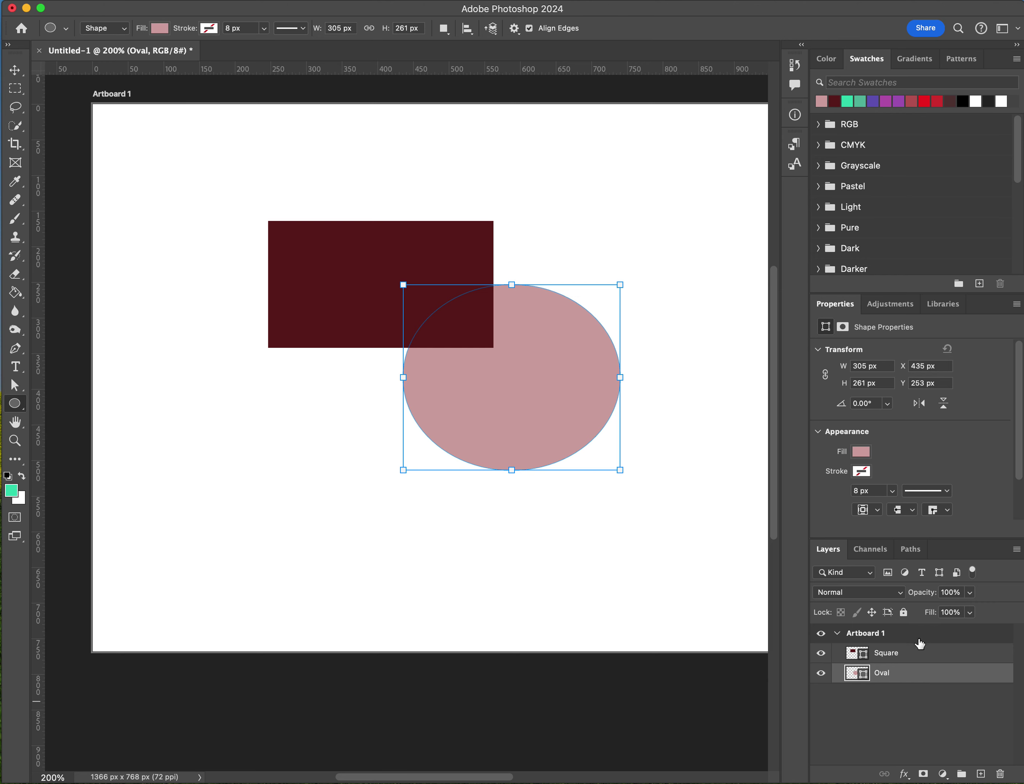
- Rename the artboard as Demo for Photoshop
{"action": "left_click", "coordinate": [911, 654]}
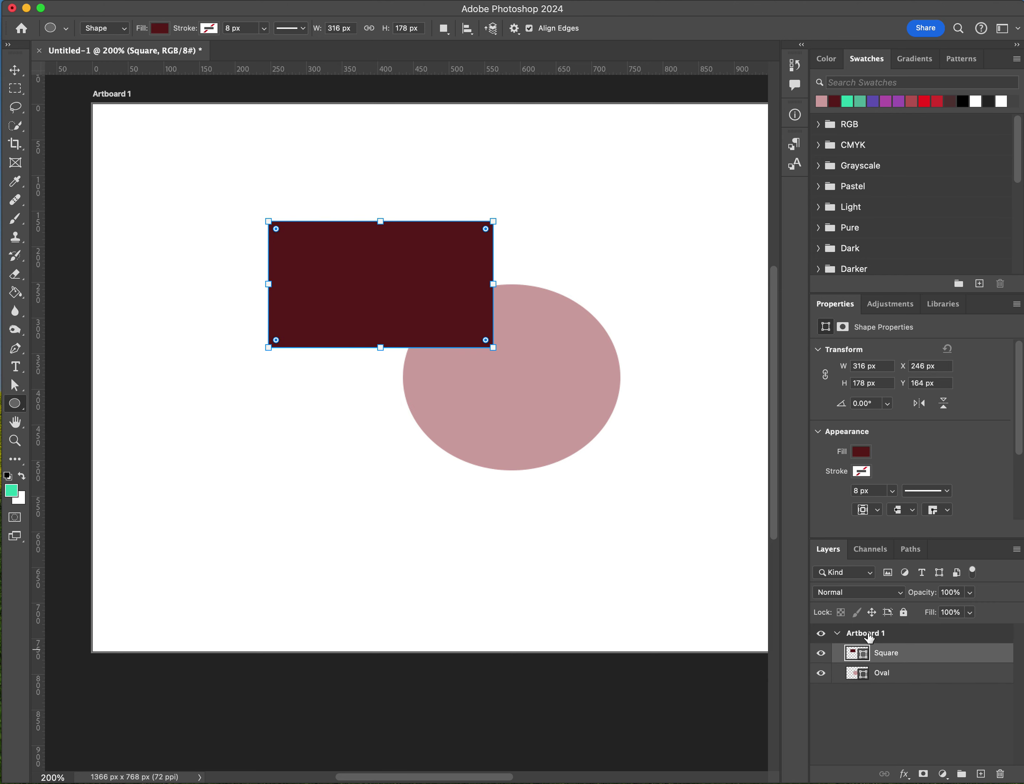
{"action": "double_click", "coordinate": [868, 636]}
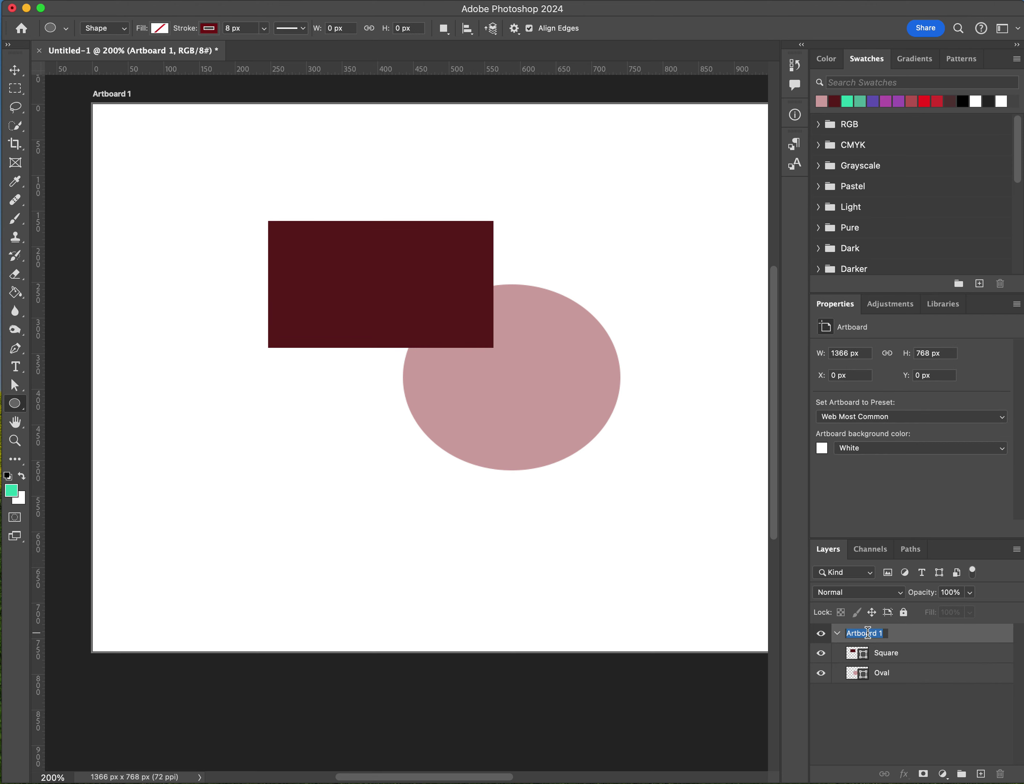
{"action": "type", "text": "Demo for Photoshop"}
{"action": "key", "text": "Return"}
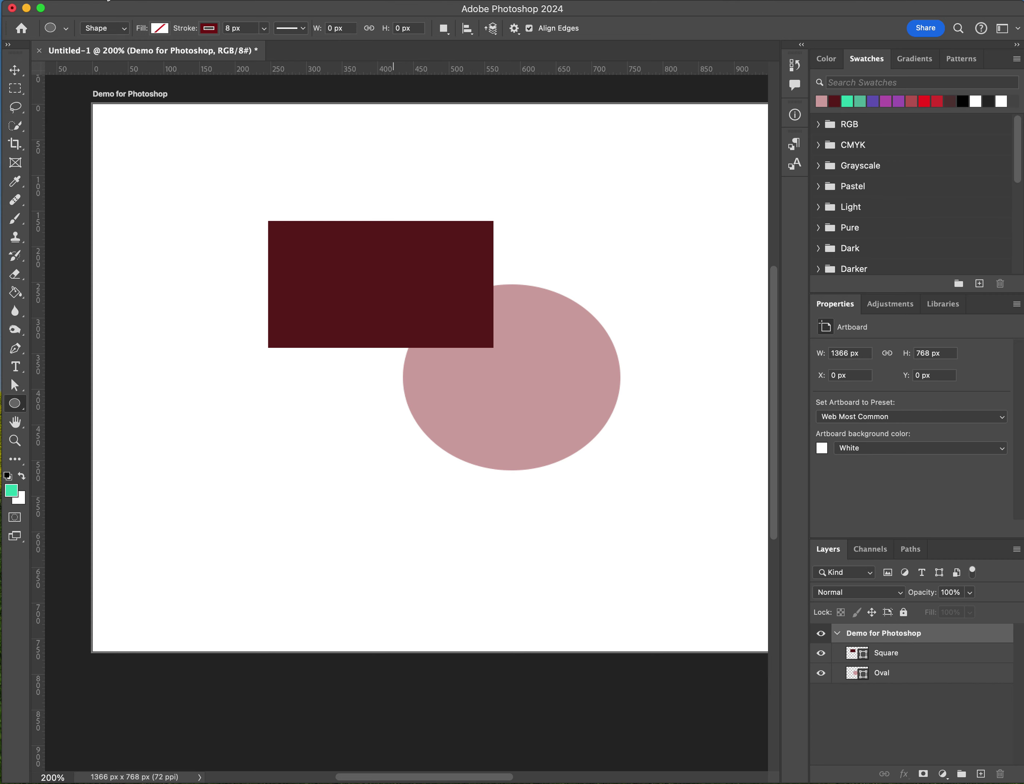
- Save the document on the computer's Desktop in Photoshop format as Photoshop Demo 1.psd
{"action": "left_click", "coordinate": [107, 1]}
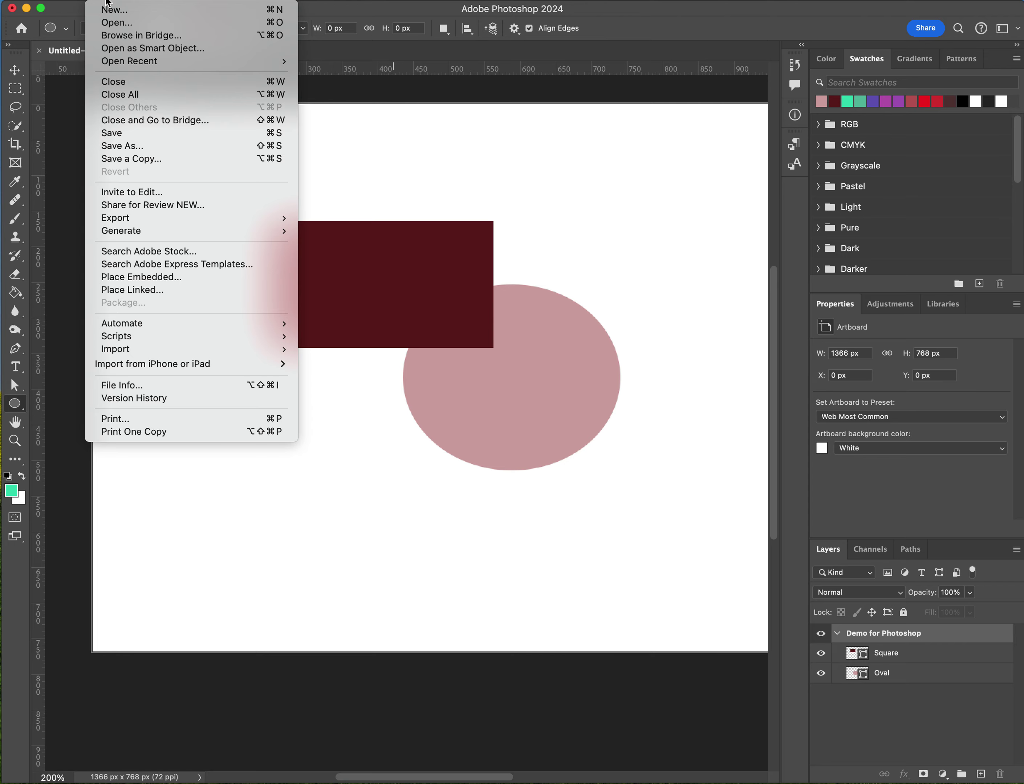
{"action": "left_click", "coordinate": [111, 133]}
{"action": "left_click_drag", "start_coordinate": [689, 239], "coordinate": [311, 183]}
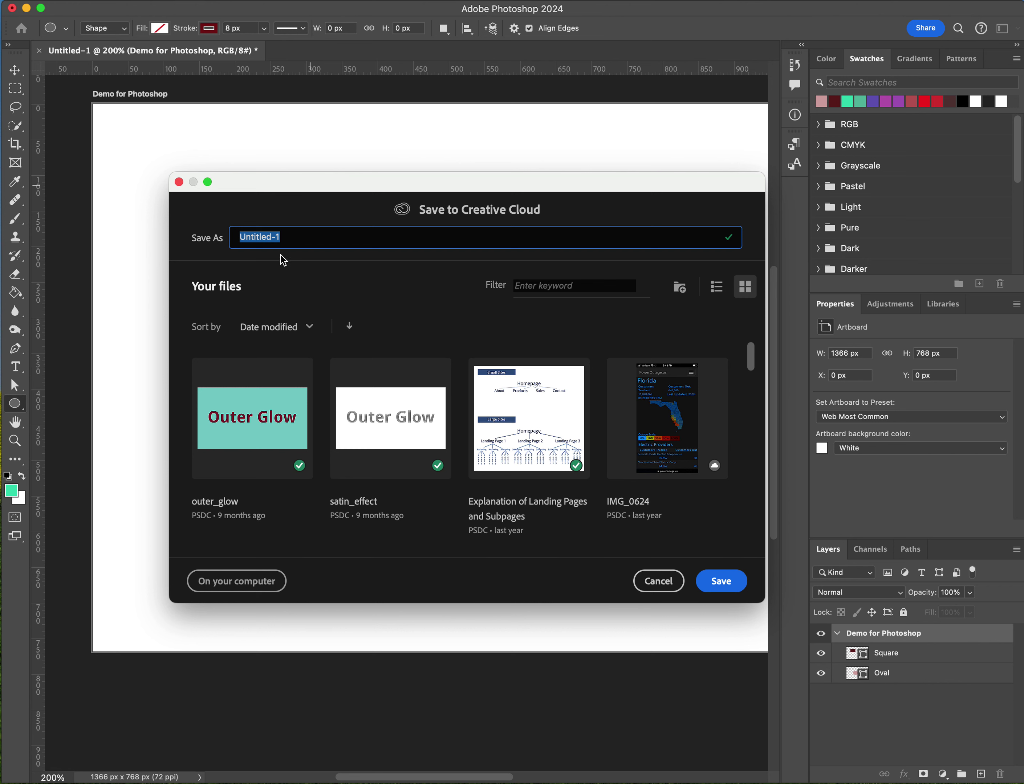
{"action": "type", "text": "Photoshop Demo 1"}
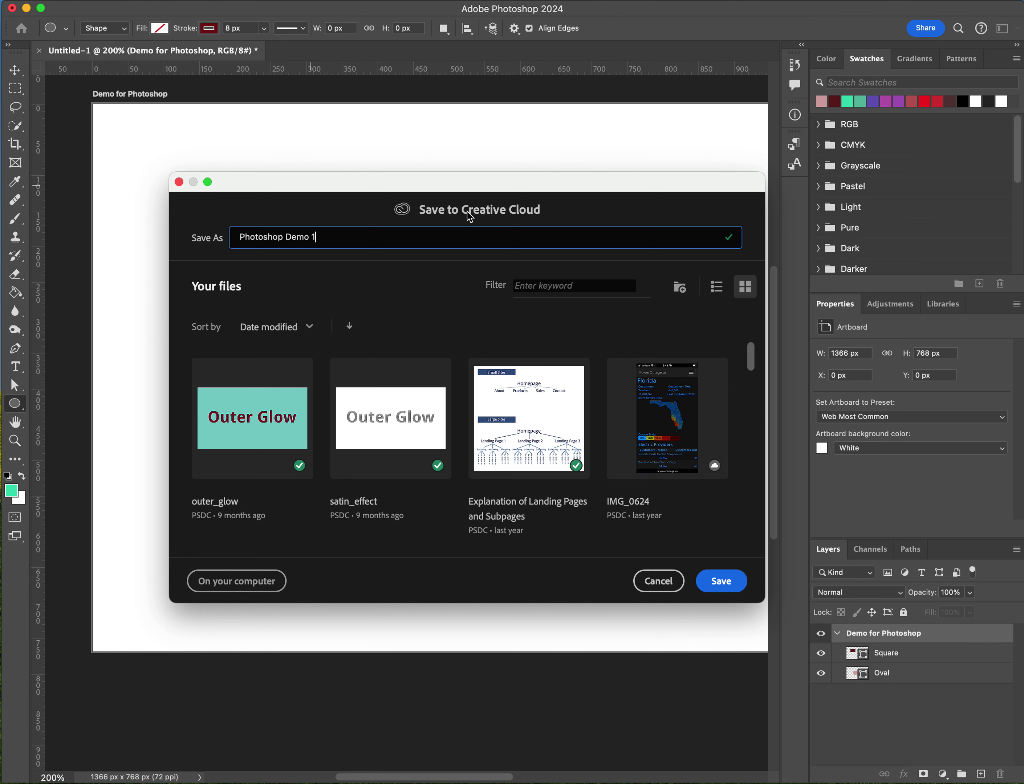
{"action": "left_click", "coordinate": [240, 582]}
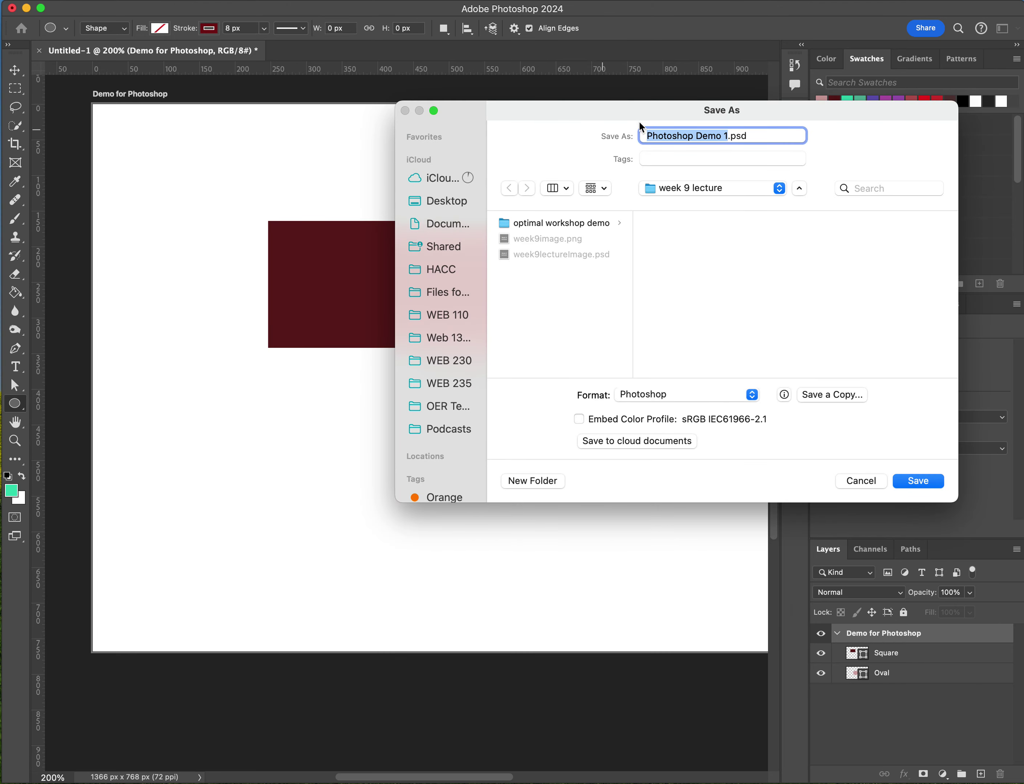
{"action": "left_click", "coordinate": [436, 200]}
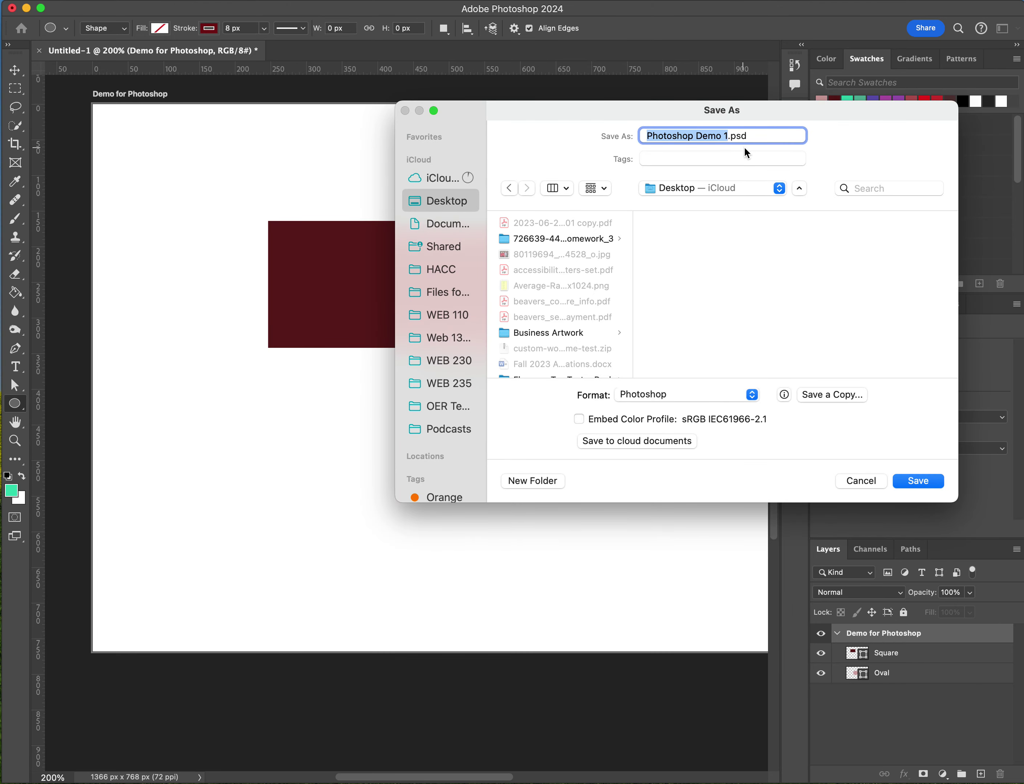
{"action": "left_click", "coordinate": [731, 137]}
{"action": "double_click", "coordinate": [738, 137]}
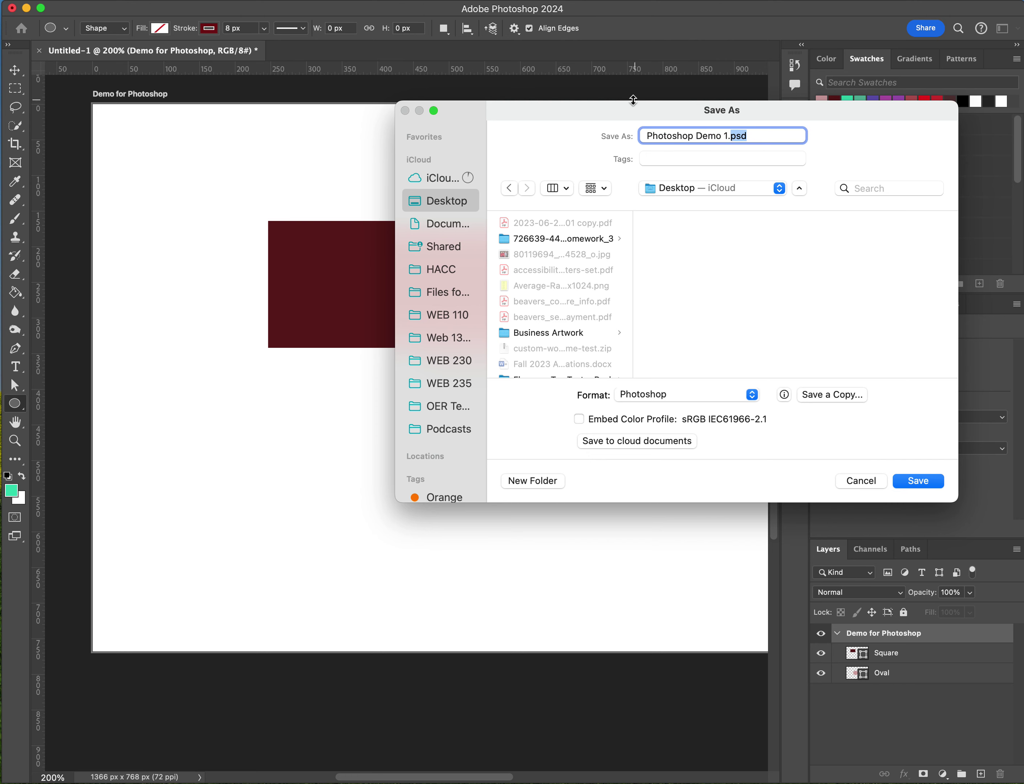
{"action": "left_click_drag", "start_coordinate": [606, 117], "coordinate": [446, 145]}
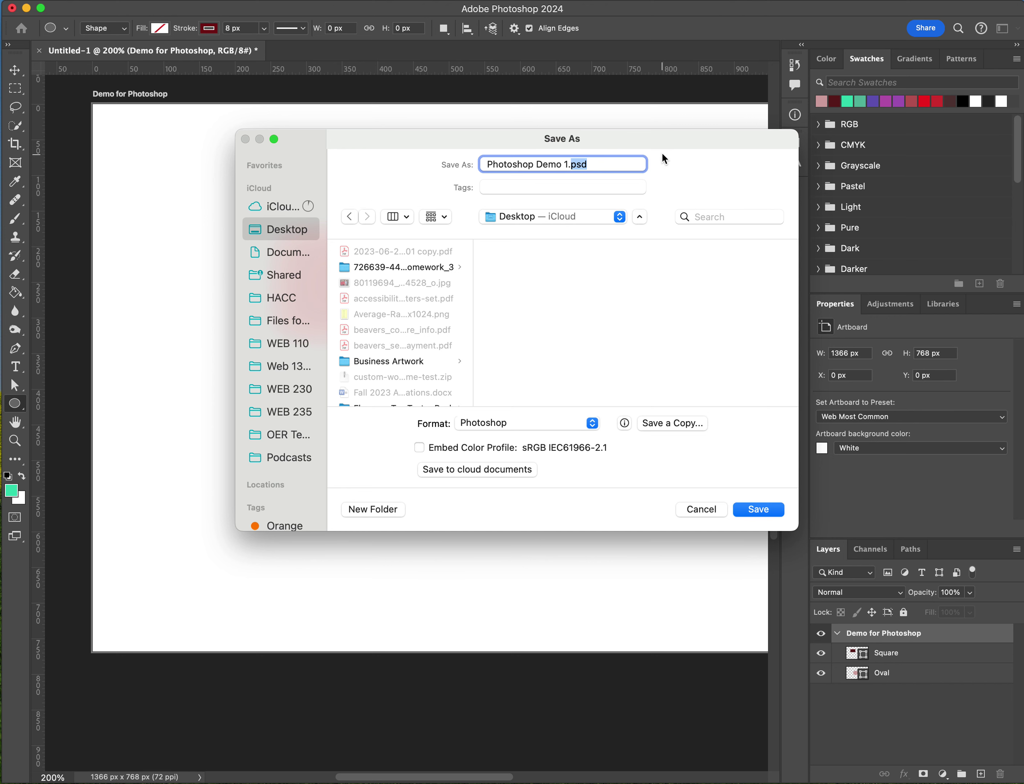
{"action": "left_click_drag", "start_coordinate": [673, 134], "coordinate": [636, 127]}
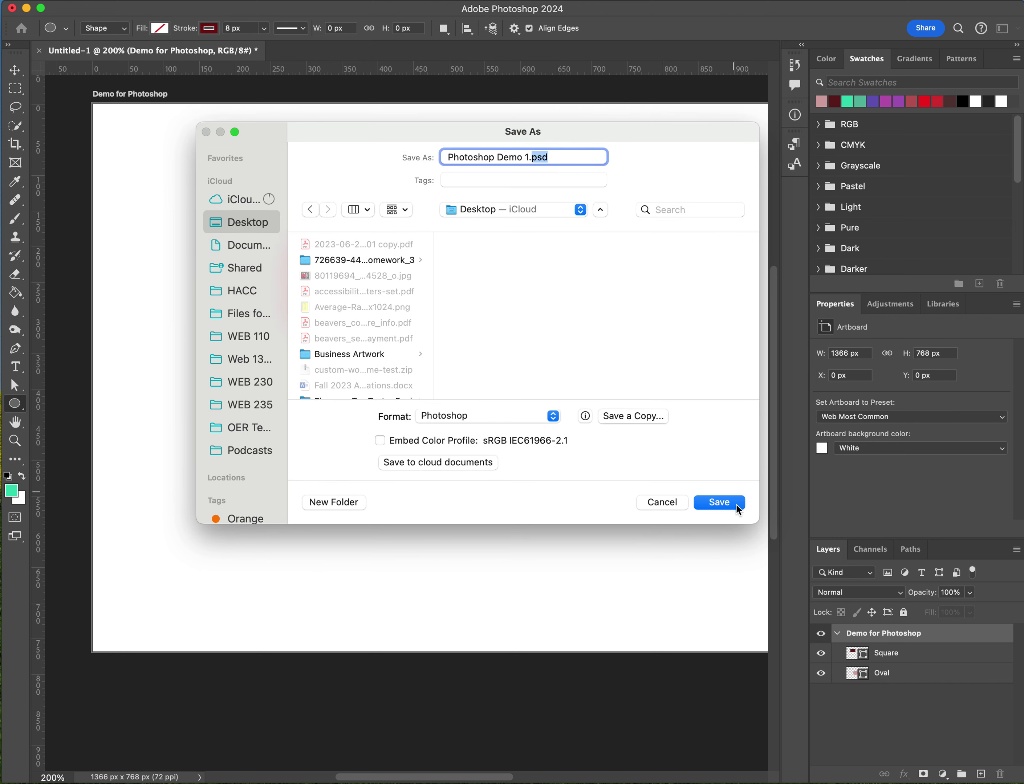
{"action": "left_click", "coordinate": [718, 505]}
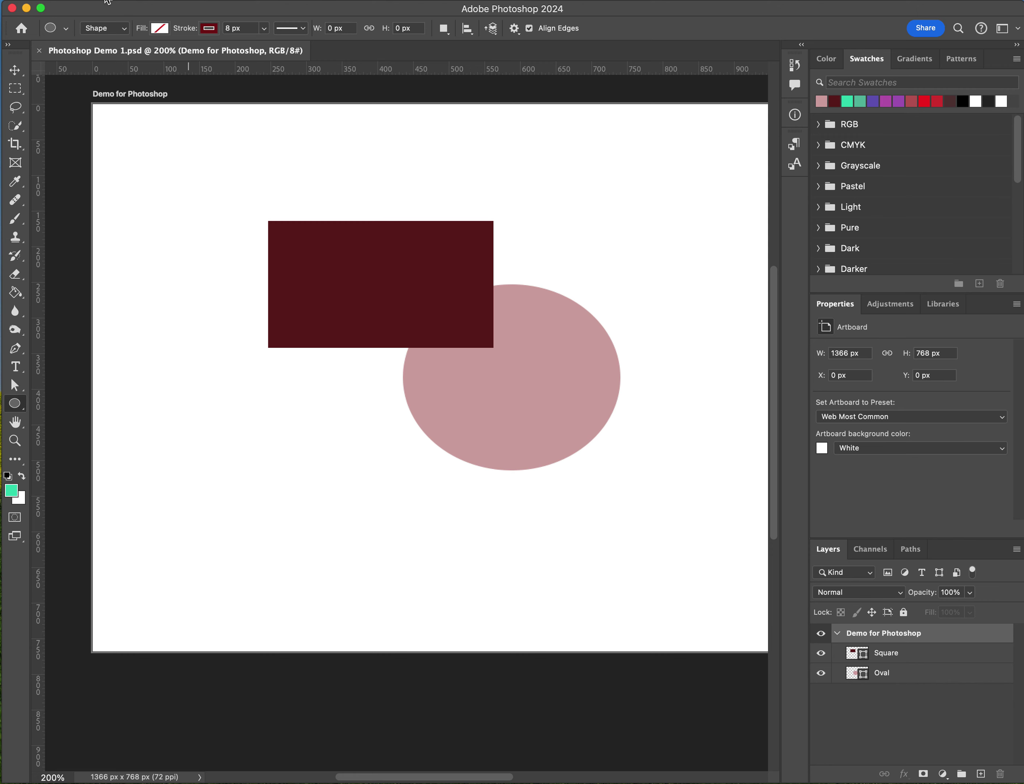
- Set up an Export As of the artboard with PNG as the file format
{"action": "left_click", "coordinate": [107, 1]}
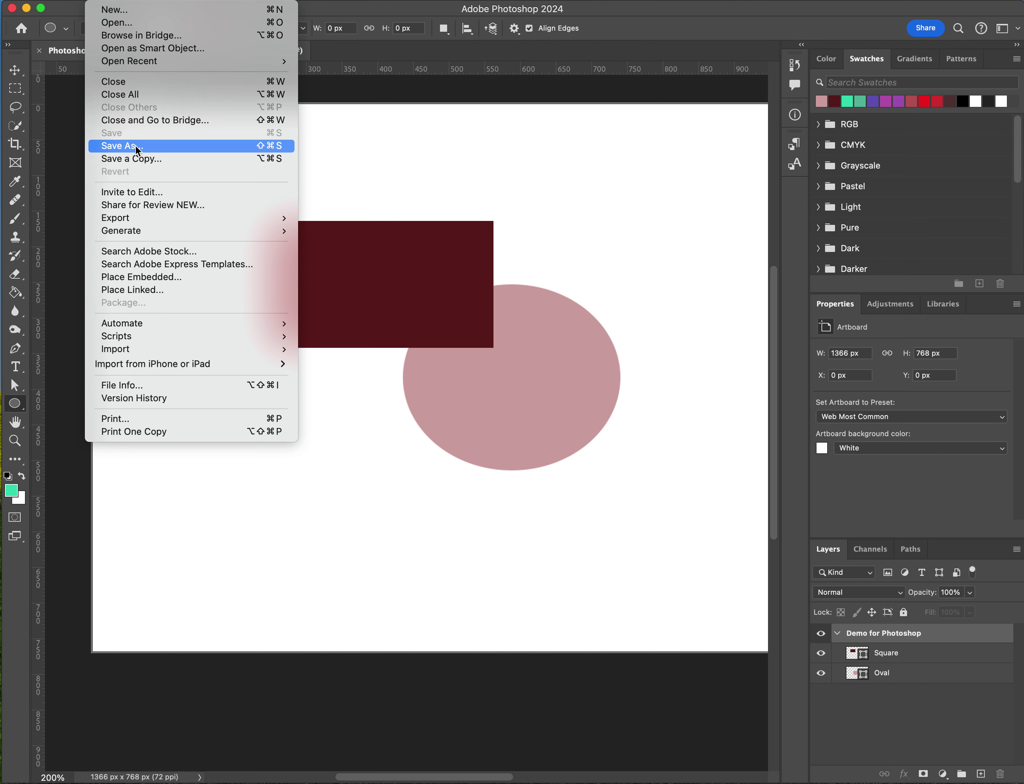
{"action": "mouse_move", "coordinate": [136, 222]}
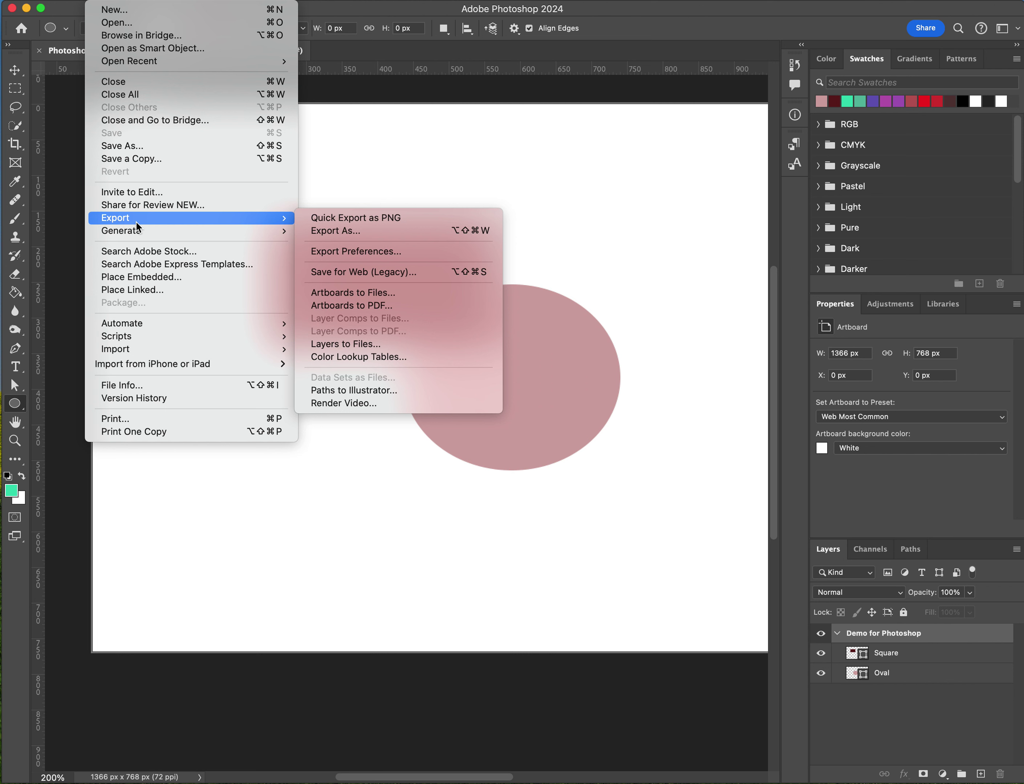
{"action": "left_click", "coordinate": [355, 236]}
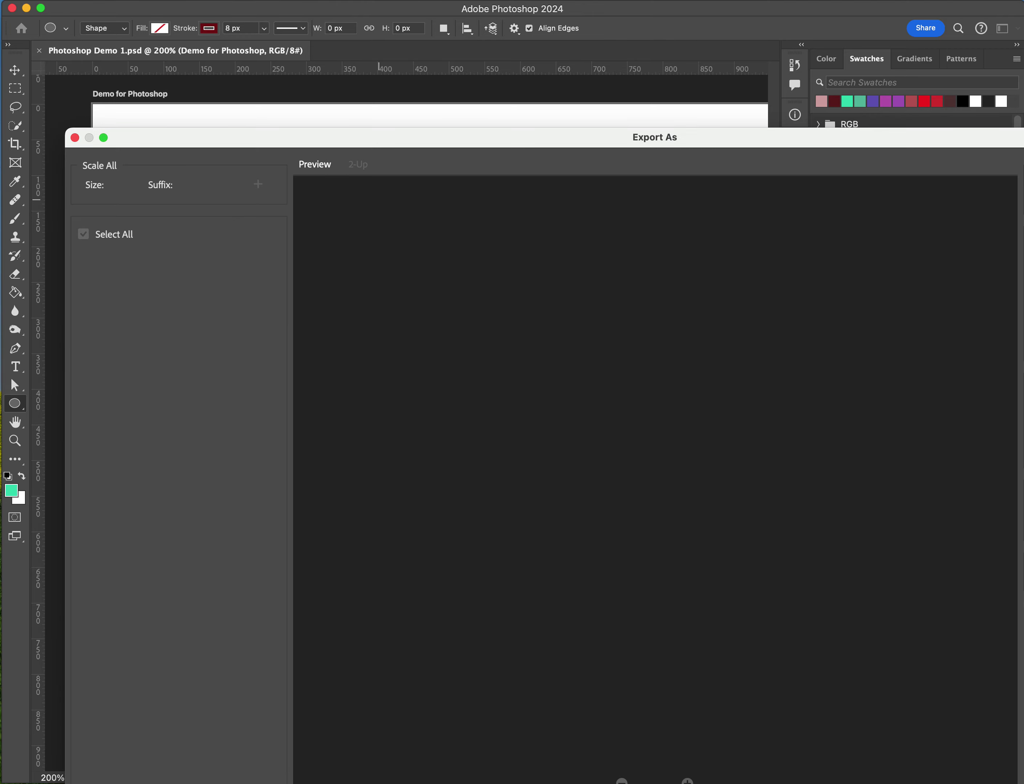
{"action": "left_click_drag", "start_coordinate": [1023, 128], "coordinate": [850, 158]}
{"action": "left_click_drag", "start_coordinate": [528, 167], "coordinate": [518, 40]}
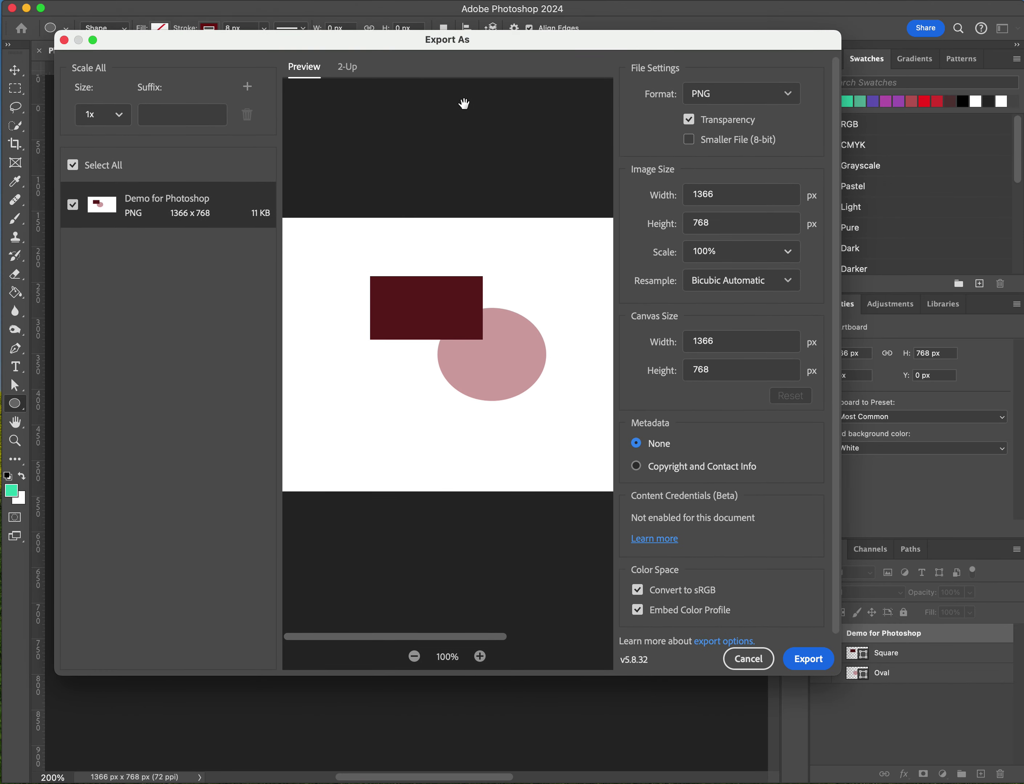
{"action": "left_click", "coordinate": [719, 96]}
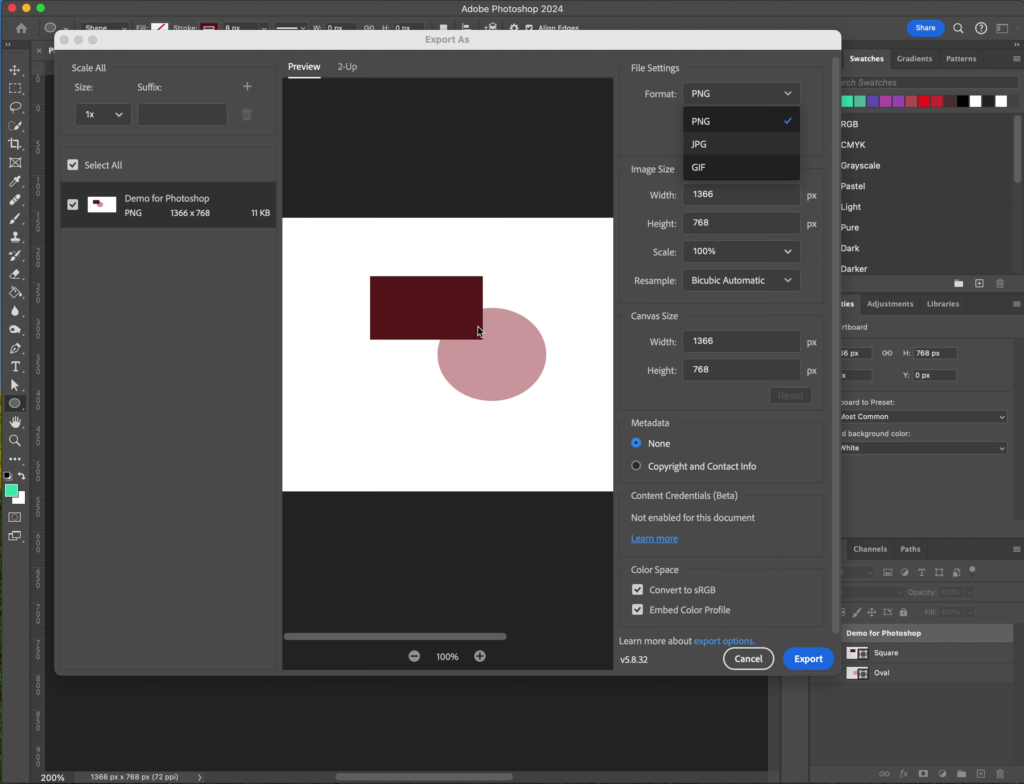
{"action": "left_click", "coordinate": [735, 127]}
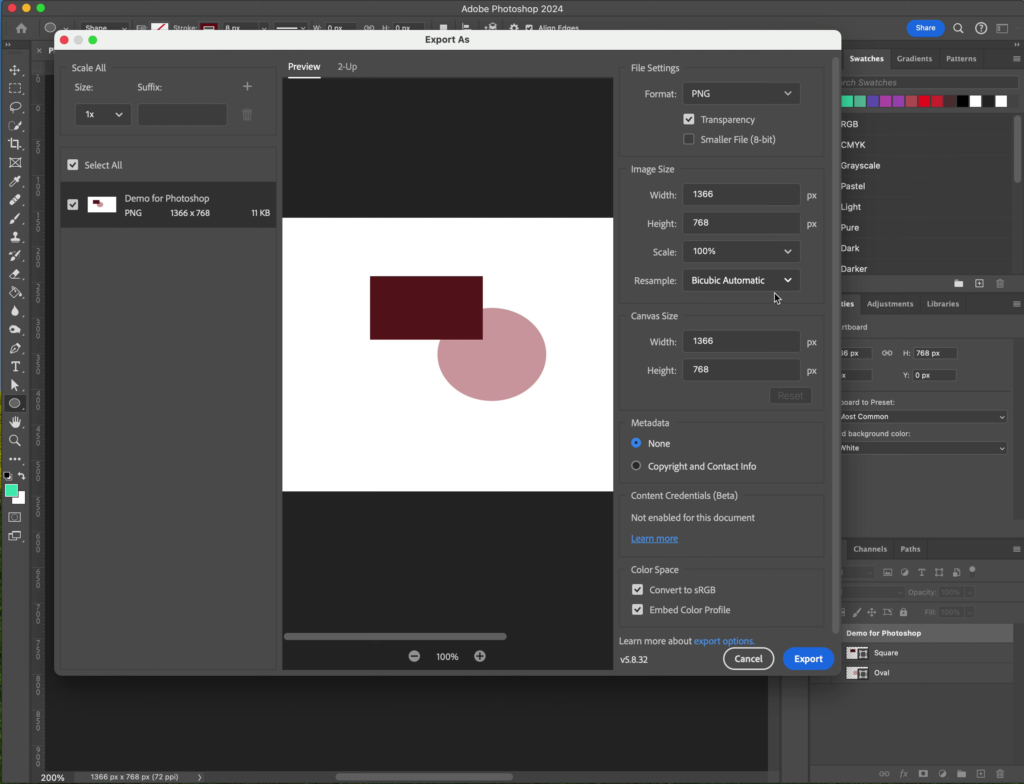
- Keep the export scale at 100% and export the artboard to the Desktop as Demo for Photoshop.png
{"action": "left_click", "coordinate": [787, 253]}
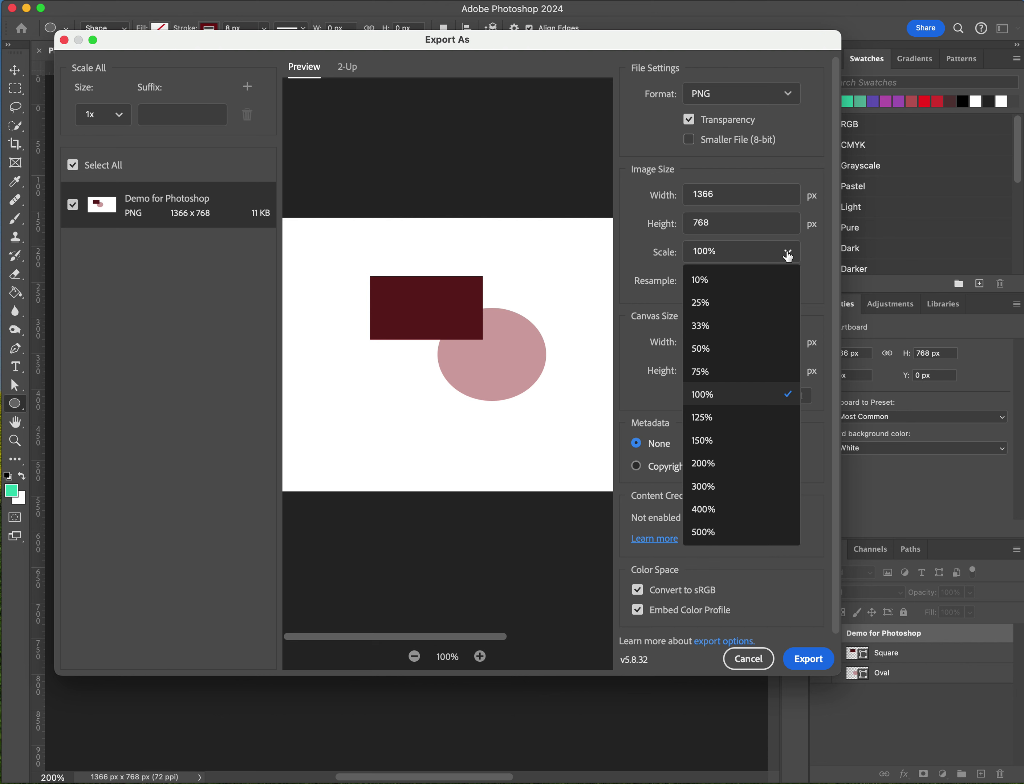
{"action": "left_click", "coordinate": [629, 253]}
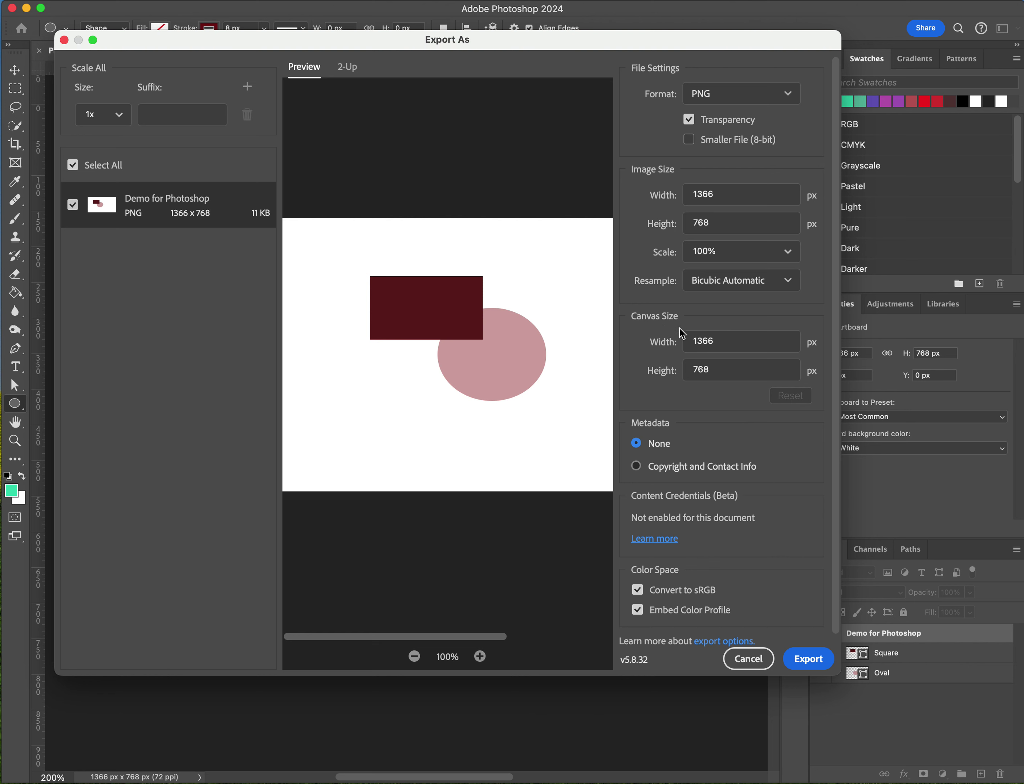
{"action": "scroll", "coordinate": [682, 334], "scroll_direction": "down", "scroll_amount": 1}
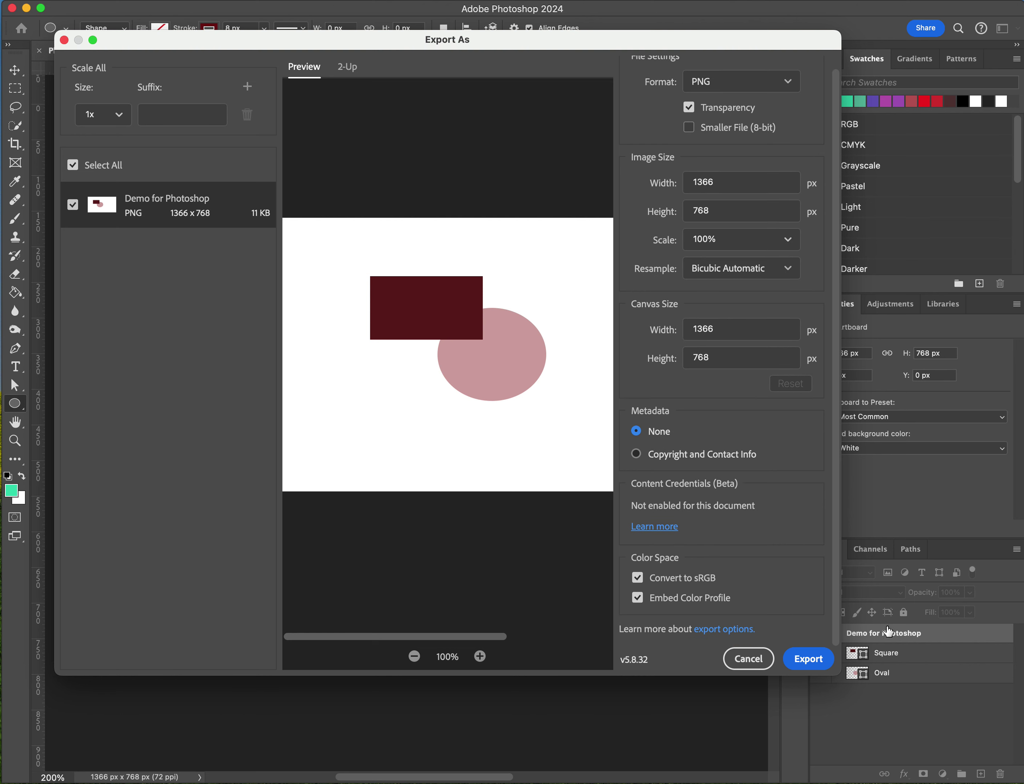
{"action": "left_click", "coordinate": [804, 666]}
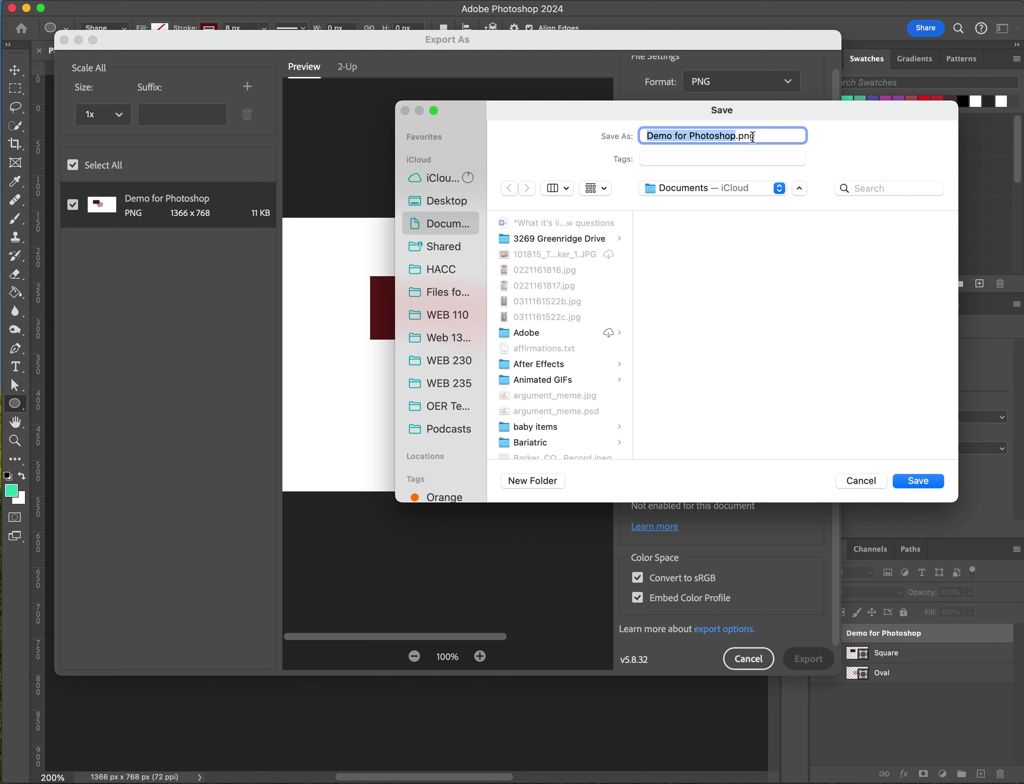
{"action": "left_click", "coordinate": [447, 202]}
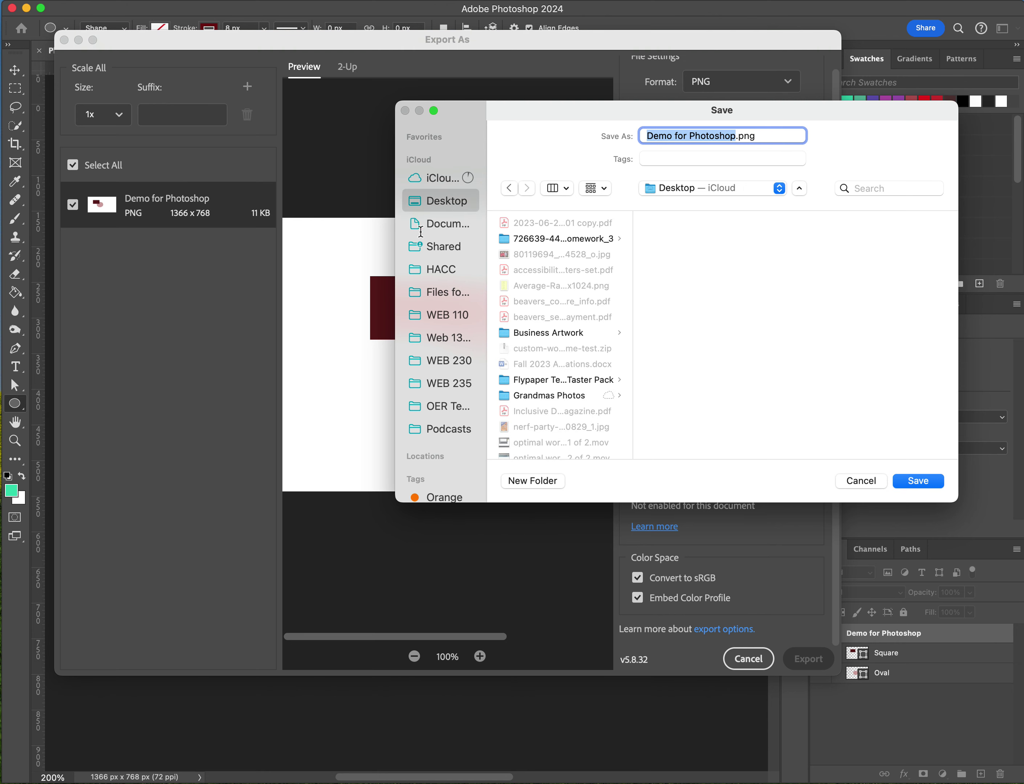
{"action": "left_click", "coordinate": [922, 484]}
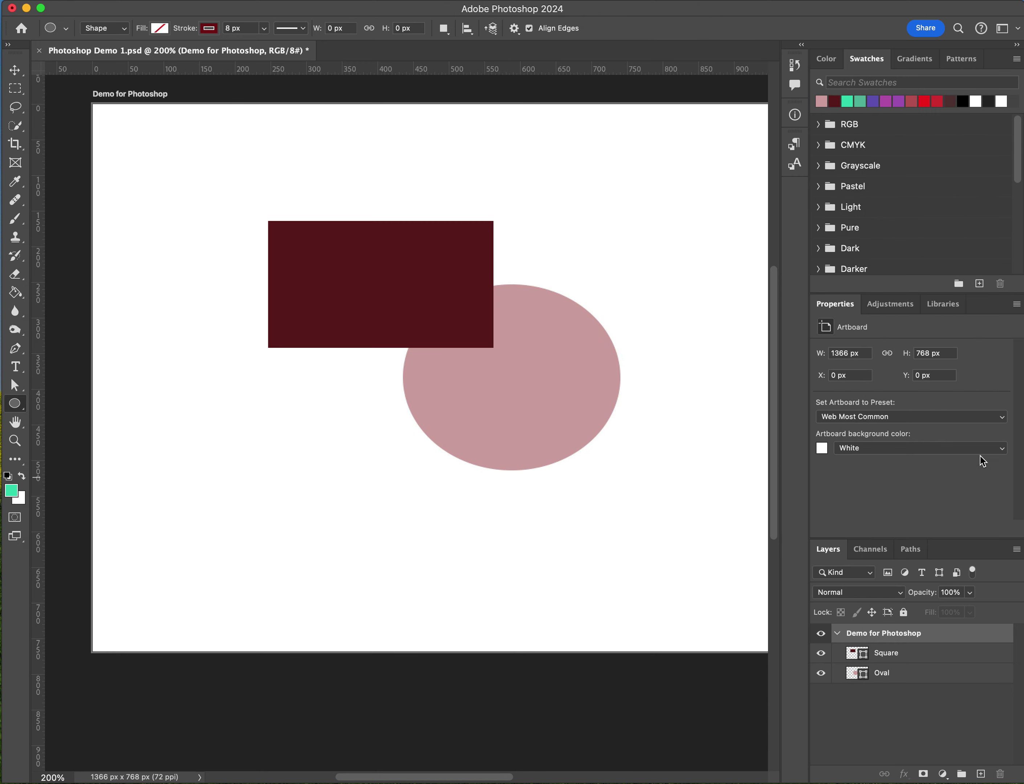